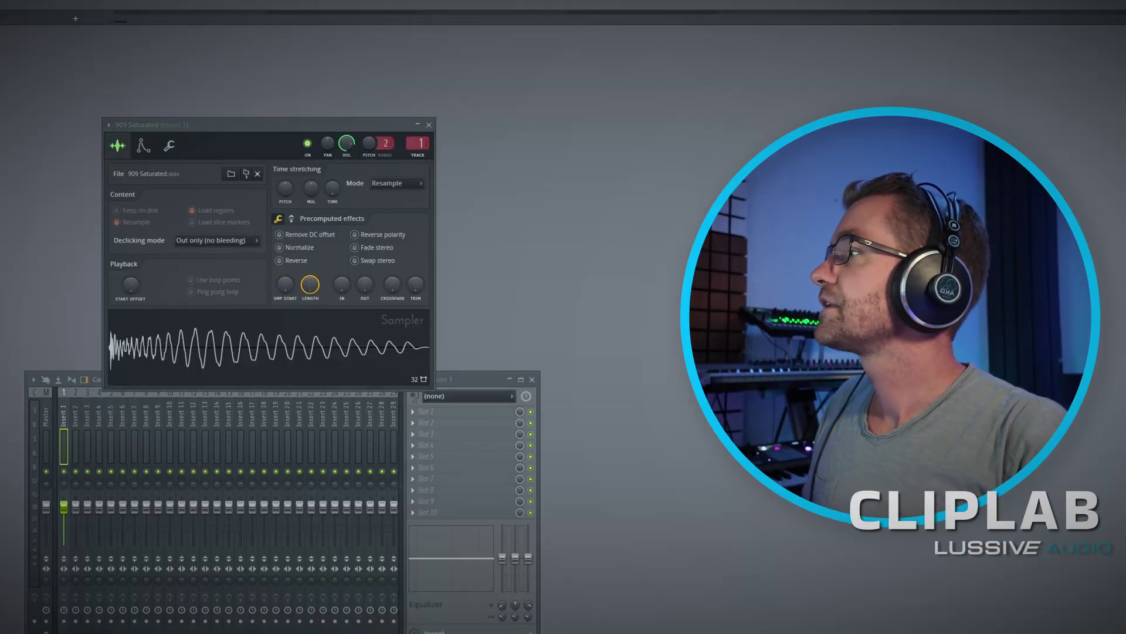
Step: Load ClipLAB onto Insert 1's effect slot and enlarge its window
left_click_drag(75, 463, 438, 407)
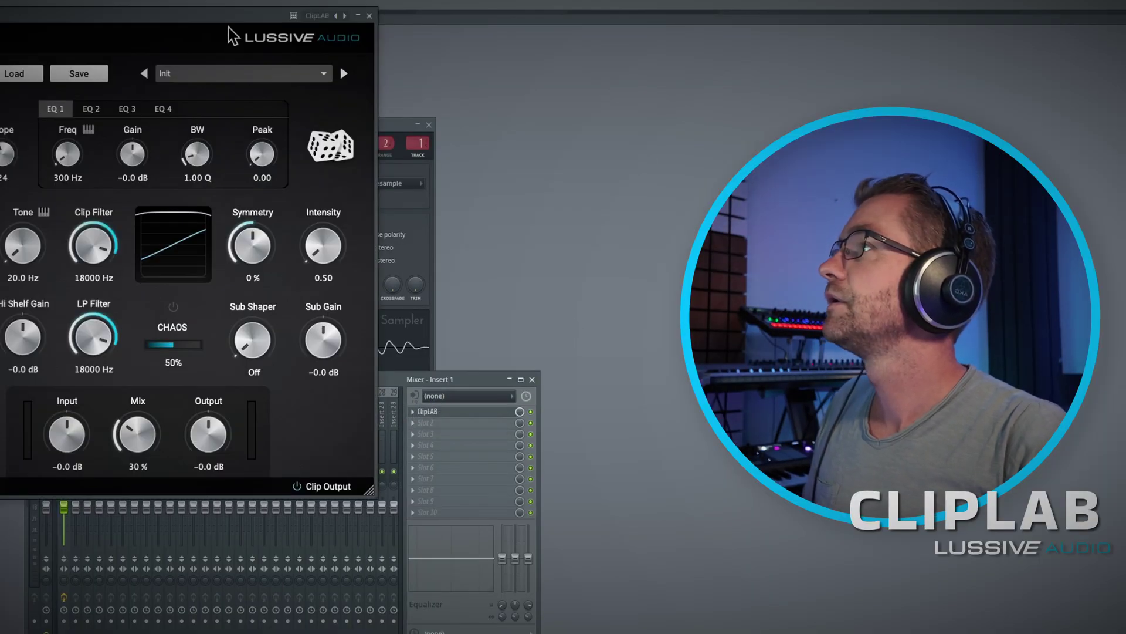
left_click_drag(228, 18, 452, 15)
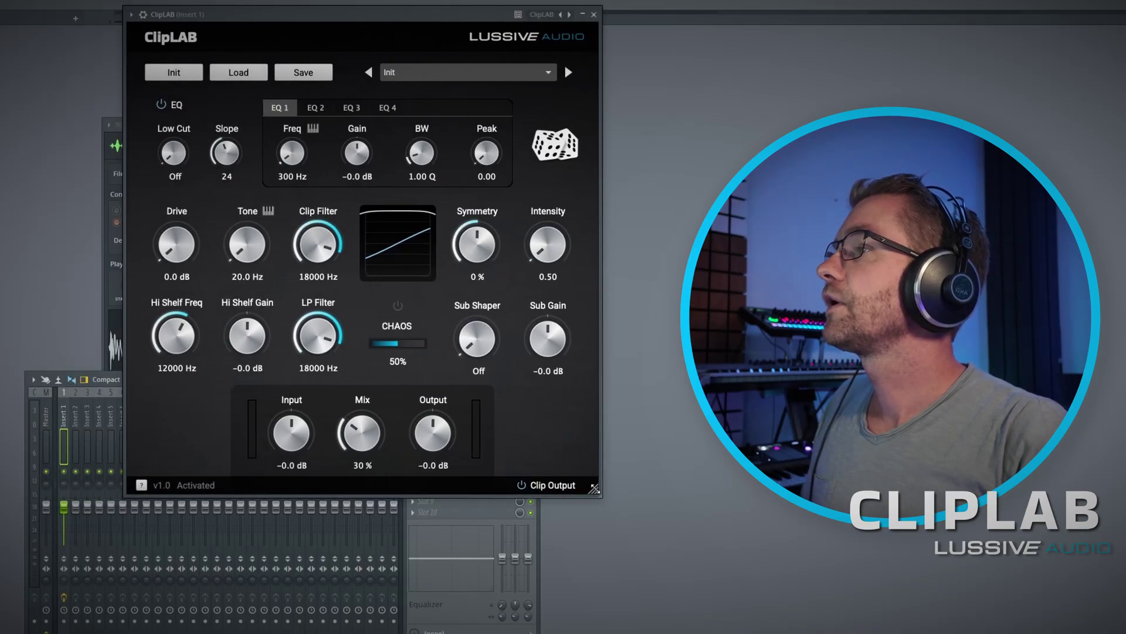
left_click_drag(600, 492, 719, 606)
left_click_drag(453, 13, 534, 27)
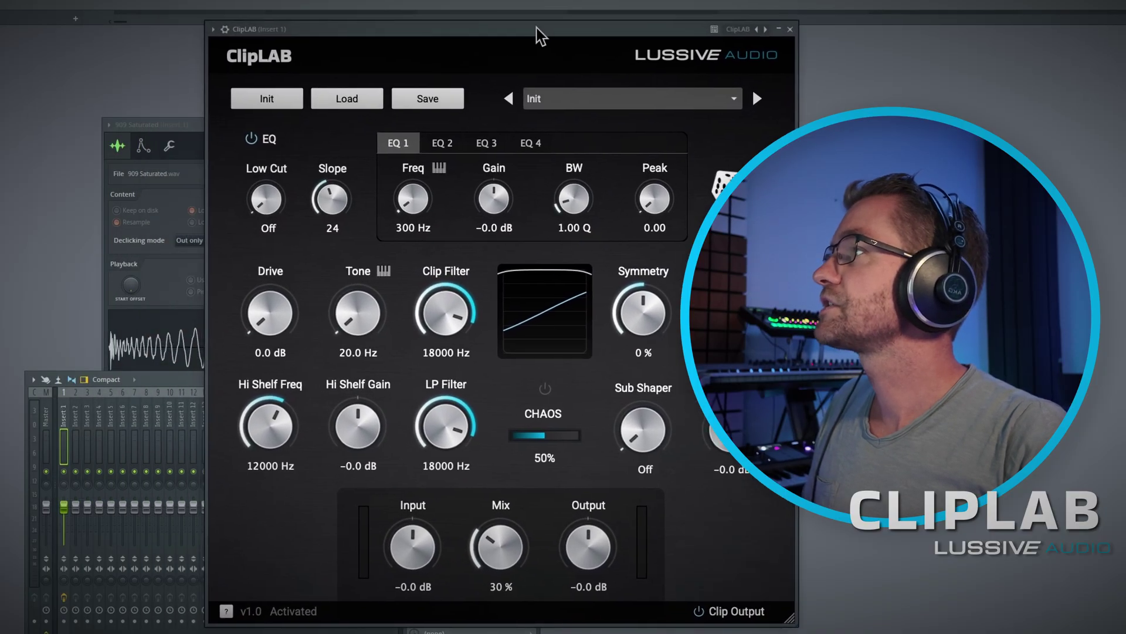
Step: Play the 909 Saturated kick and settle the ClipLAB window's position and size
left_click(163, 339)
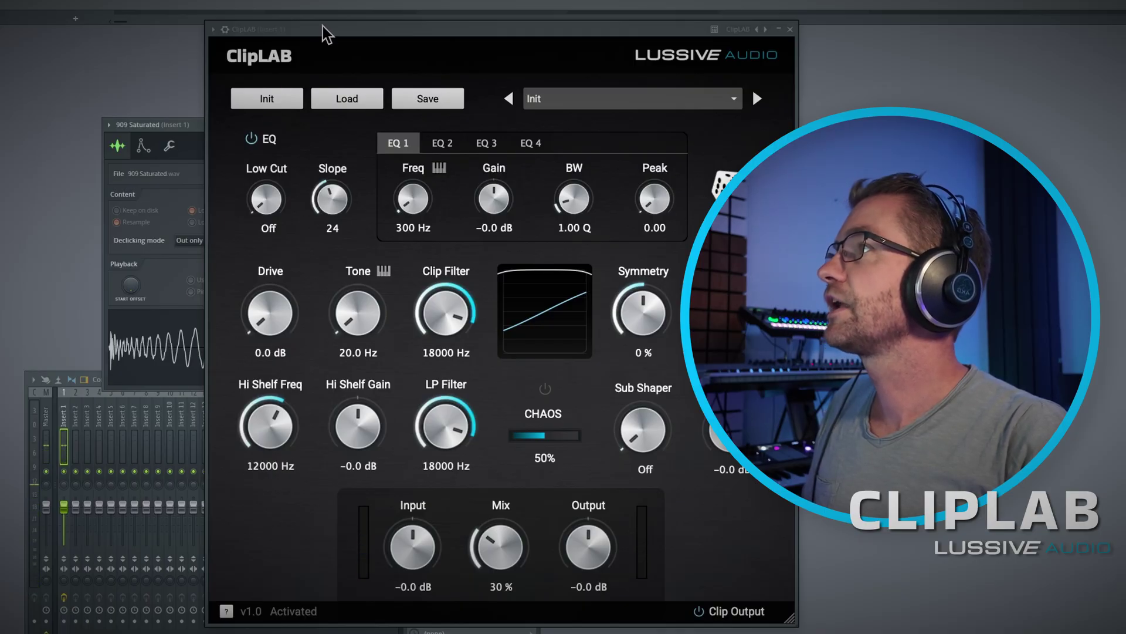
left_click_drag(326, 29, 268, 25)
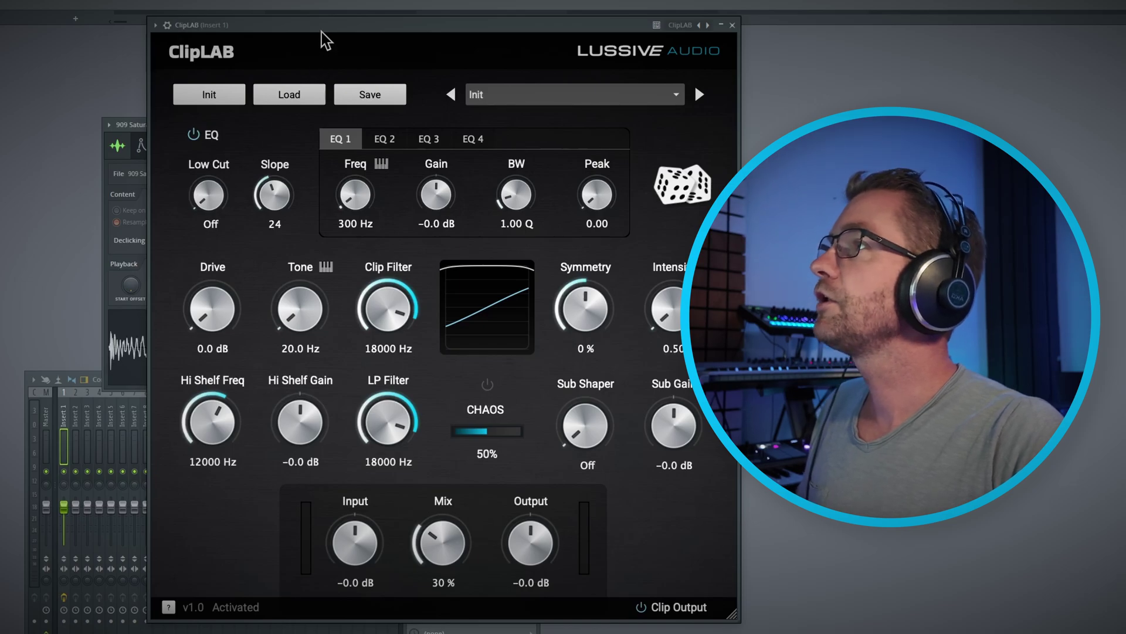
left_click_drag(322, 32, 298, 30)
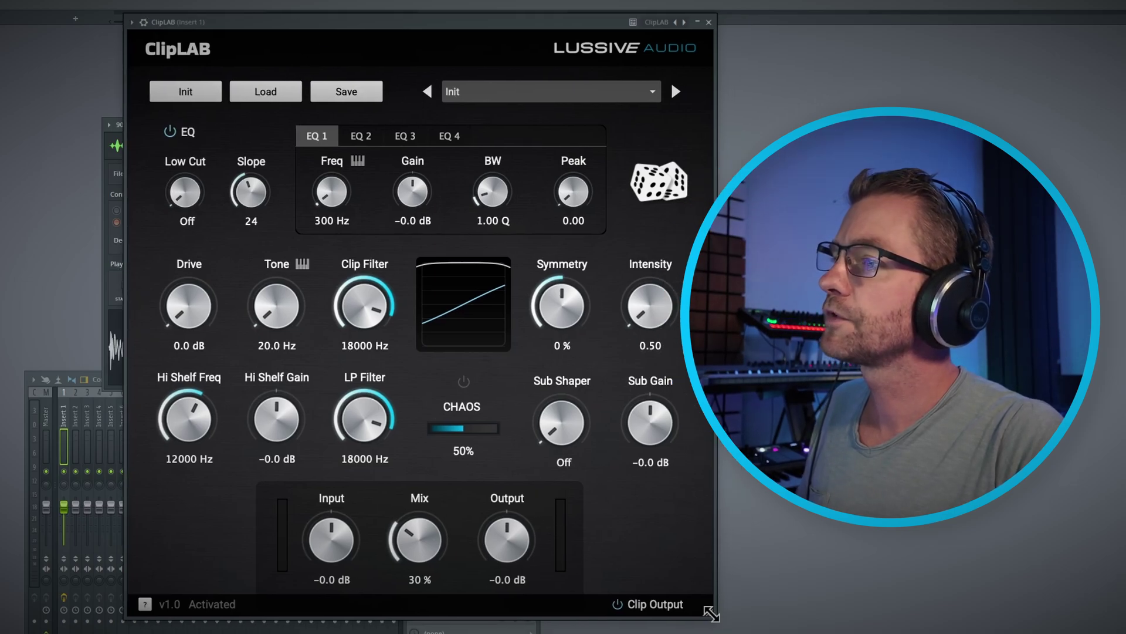
mouse_move(712, 613)
left_mouse_down()
mouse_move(753, 632)
mouse_move(698, 622)
mouse_move(688, 595)
mouse_move(700, 609)
left_mouse_up()
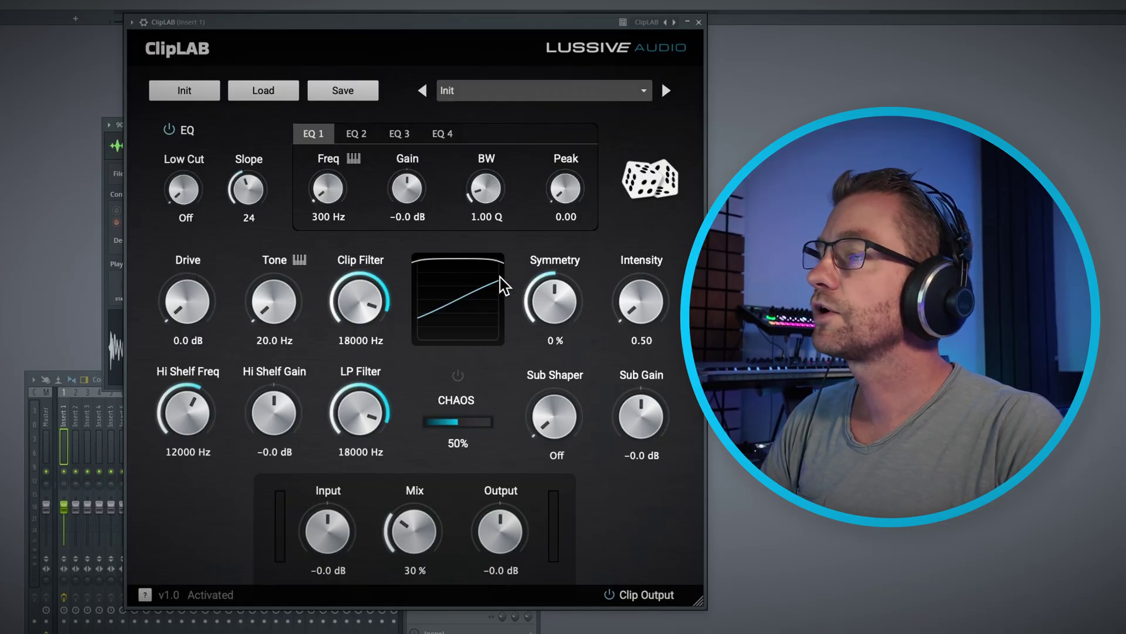
mouse_move(548, 310)
left_mouse_down()
mouse_move(566, 317)
mouse_move(558, 342)
mouse_move(558, 316)
left_mouse_up()
mouse_move(373, 298)
left_mouse_down()
mouse_move(361, 301)
mouse_move(371, 303)
left_mouse_up()
left_click_drag(276, 305, 285, 337)
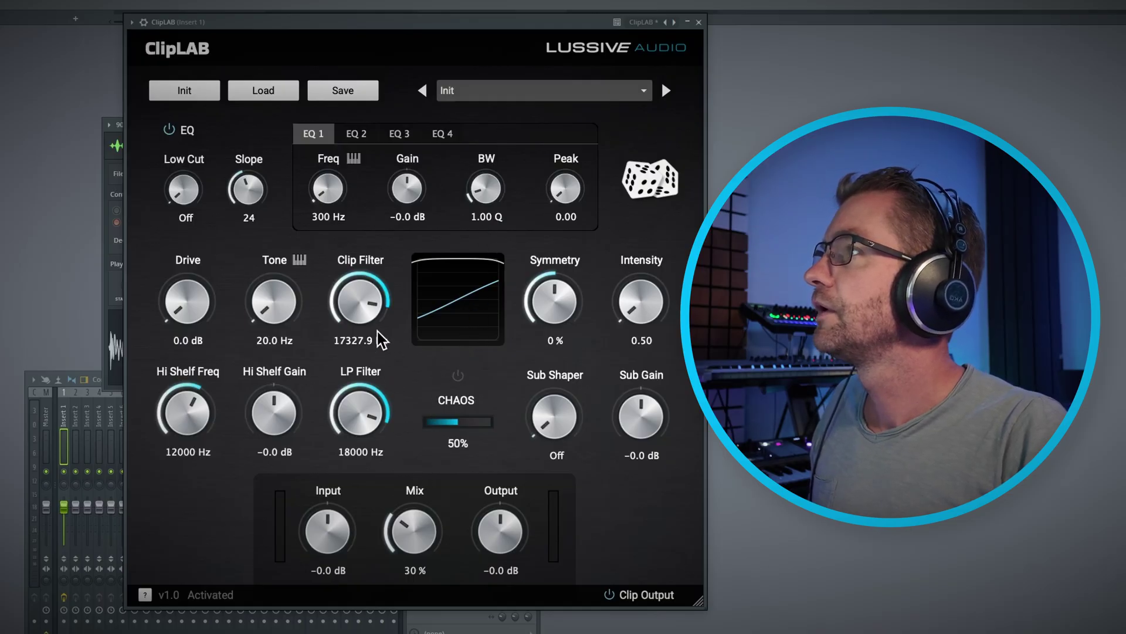
left_click(497, 93)
left_click(176, 91)
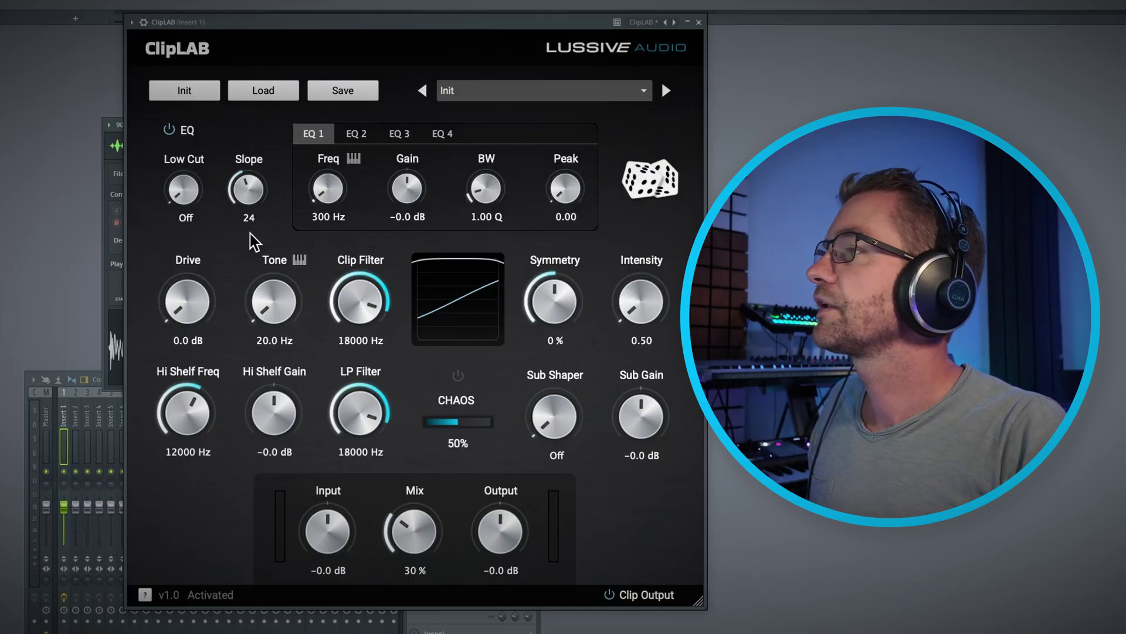
key("space")
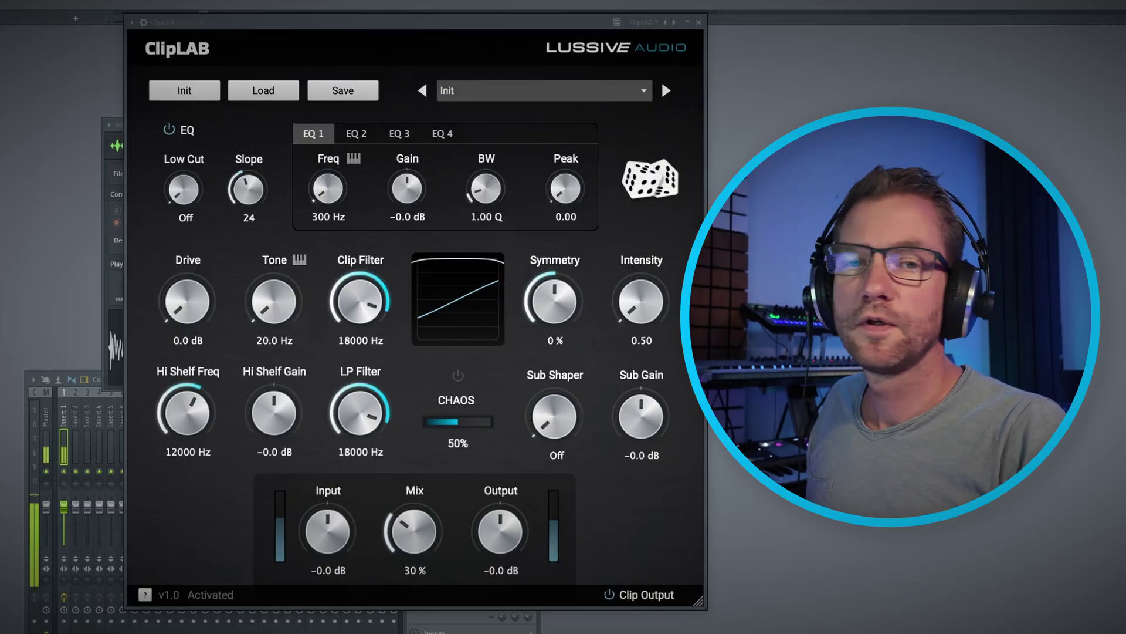
left_click_drag(307, 22, 324, 33)
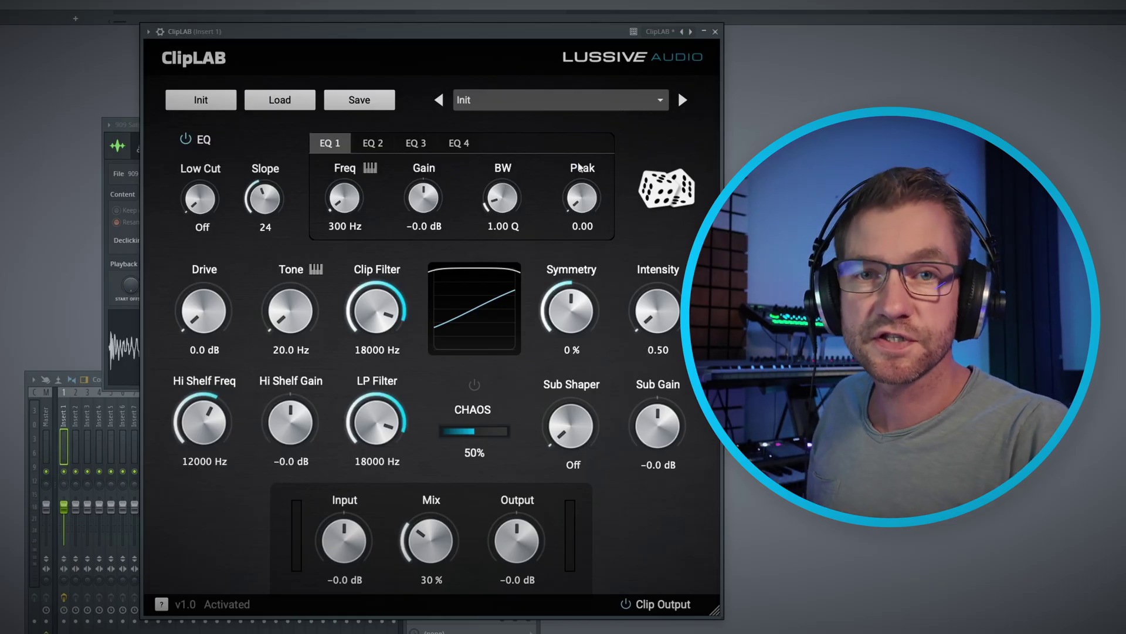
left_click(574, 110)
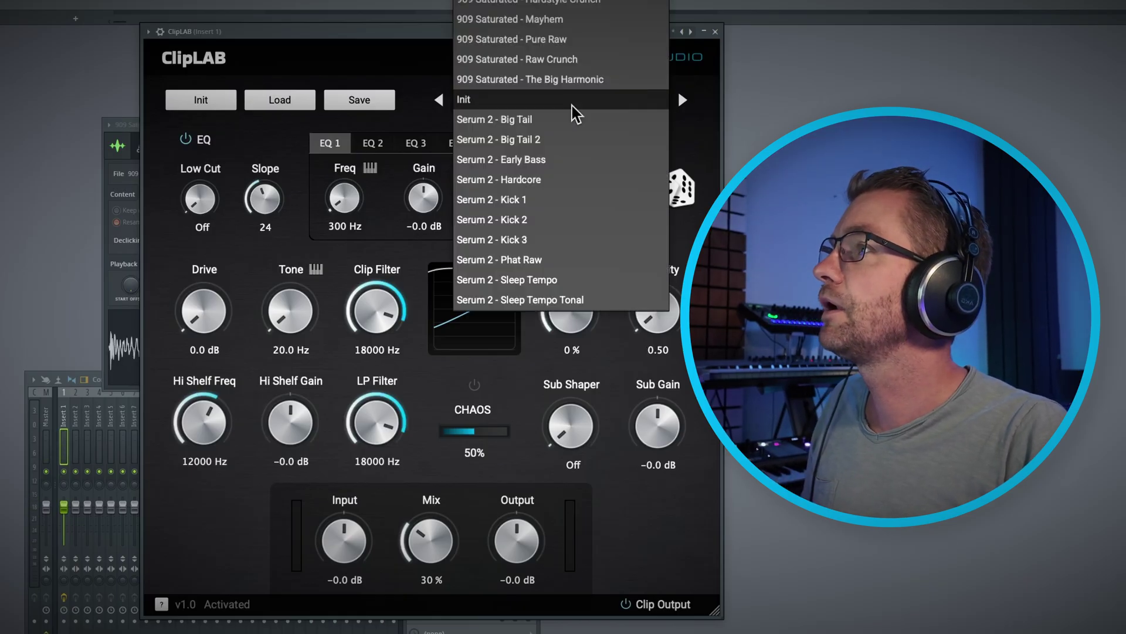
left_click(577, 4)
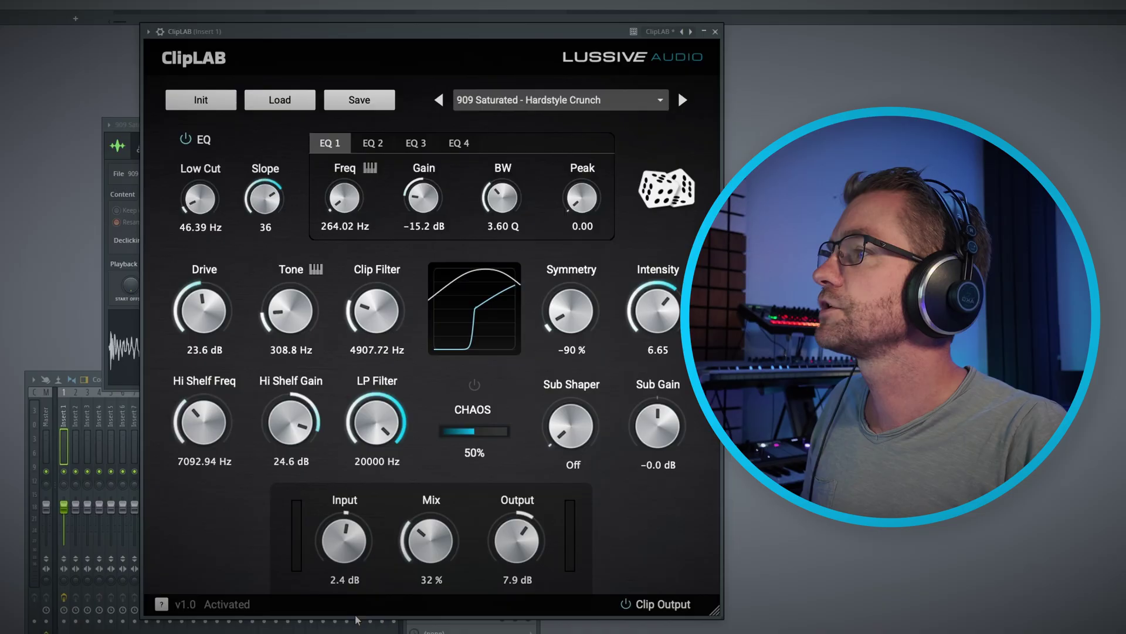
left_click_drag(418, 562, 418, 616)
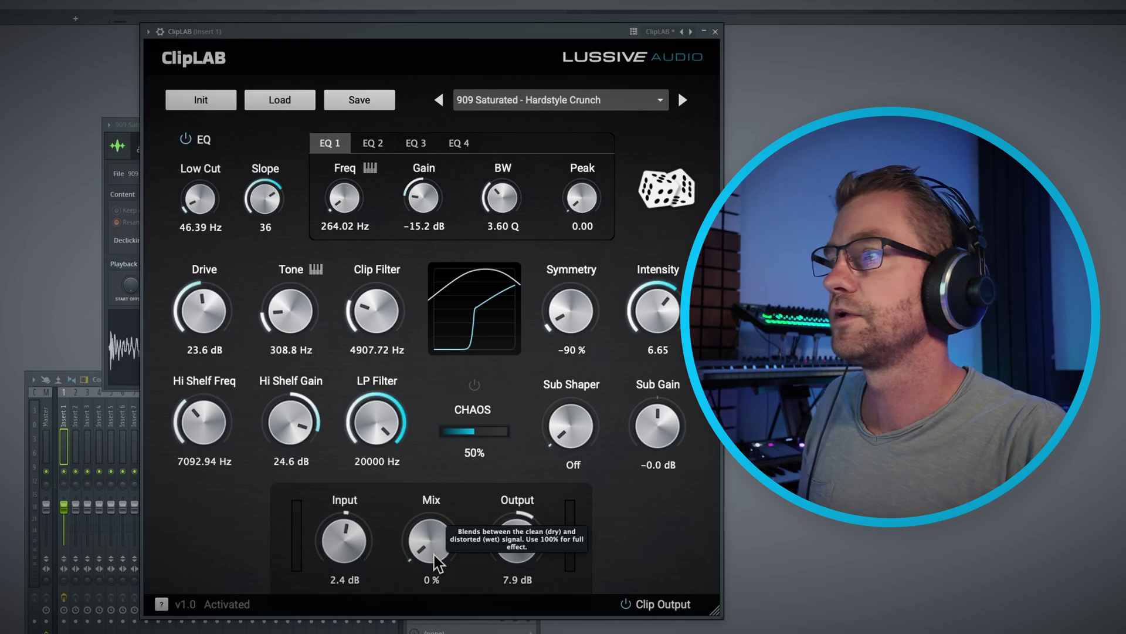
key("space")
left_click_drag(433, 555, 444, 509)
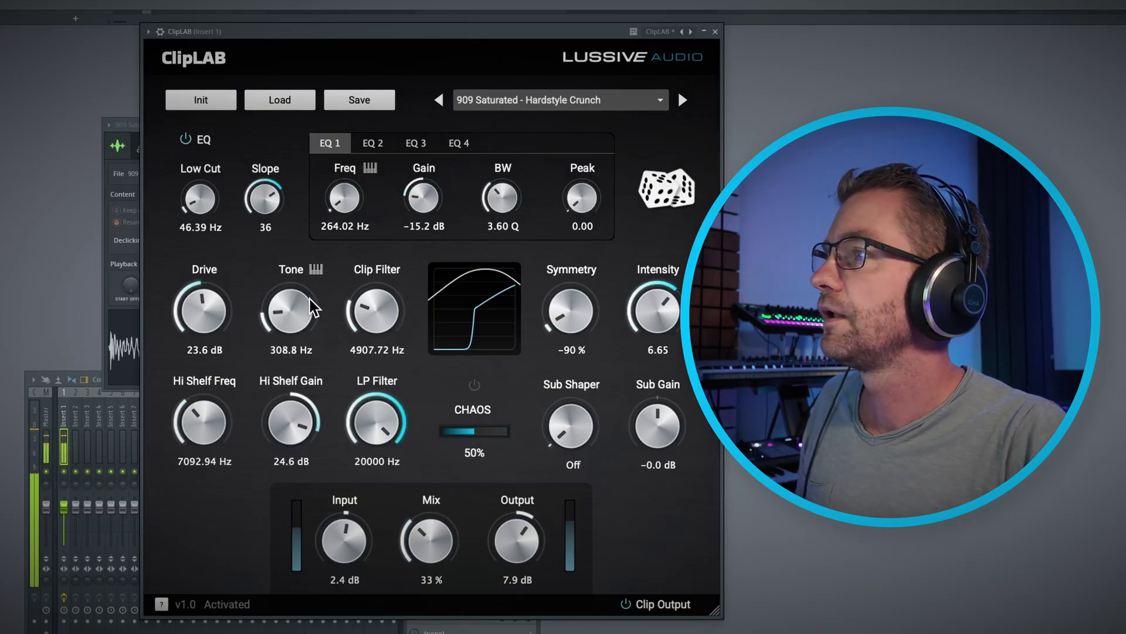
left_click_drag(312, 304, 303, 328)
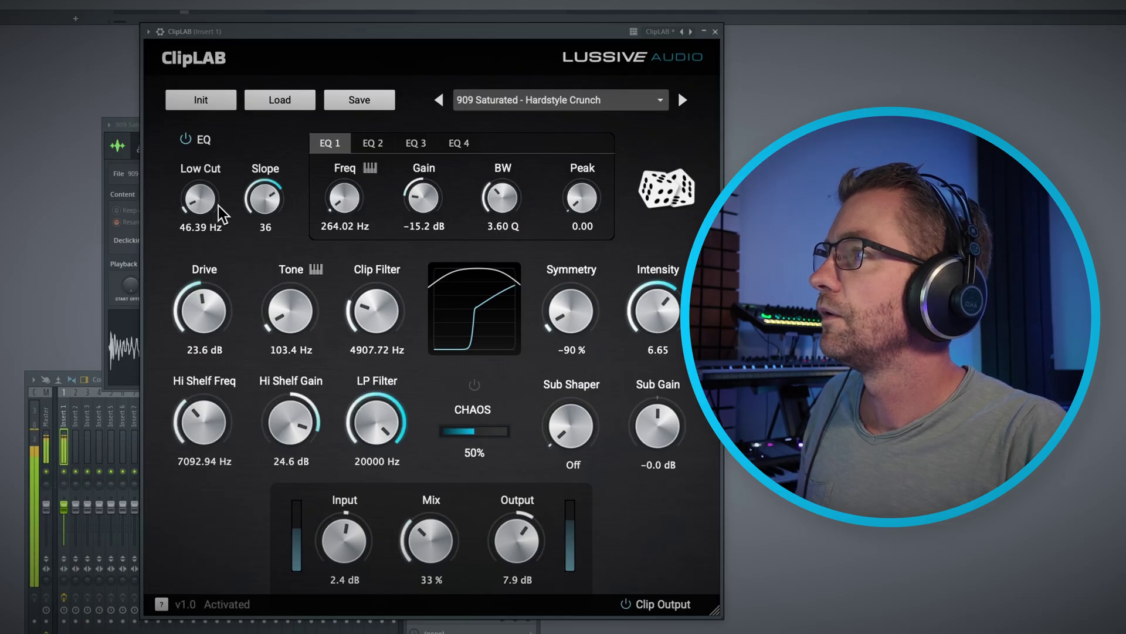
left_click_drag(221, 215, 224, 209)
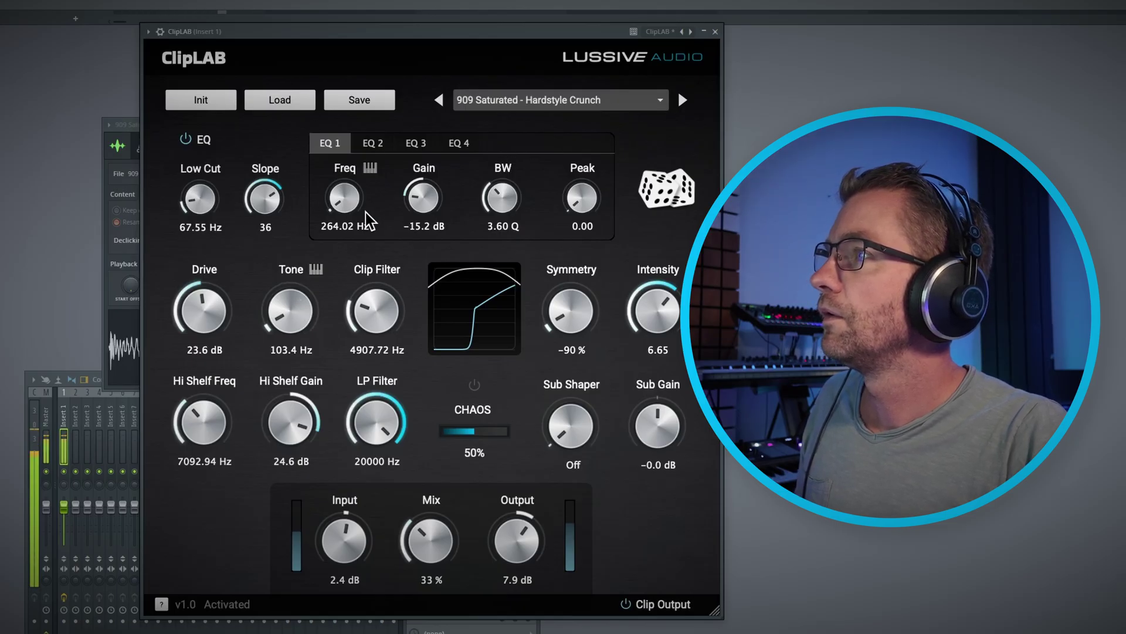
mouse_move(421, 214)
left_mouse_down()
mouse_move(447, 125)
mouse_move(430, 212)
left_mouse_up()
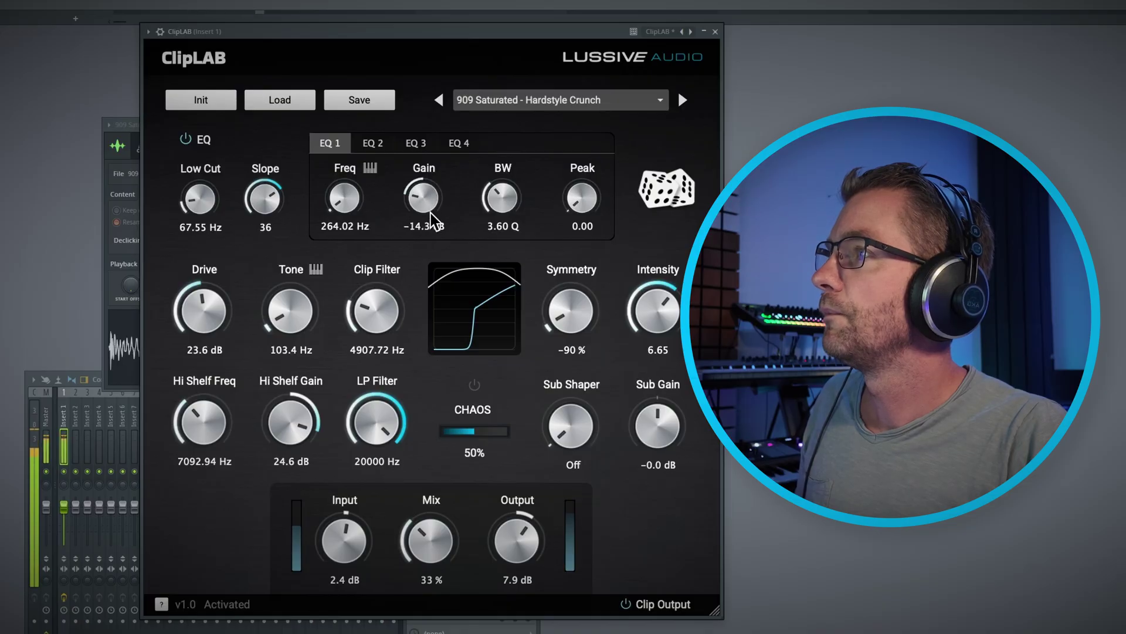
left_click(382, 145)
left_click_drag(403, 164, 406, 143)
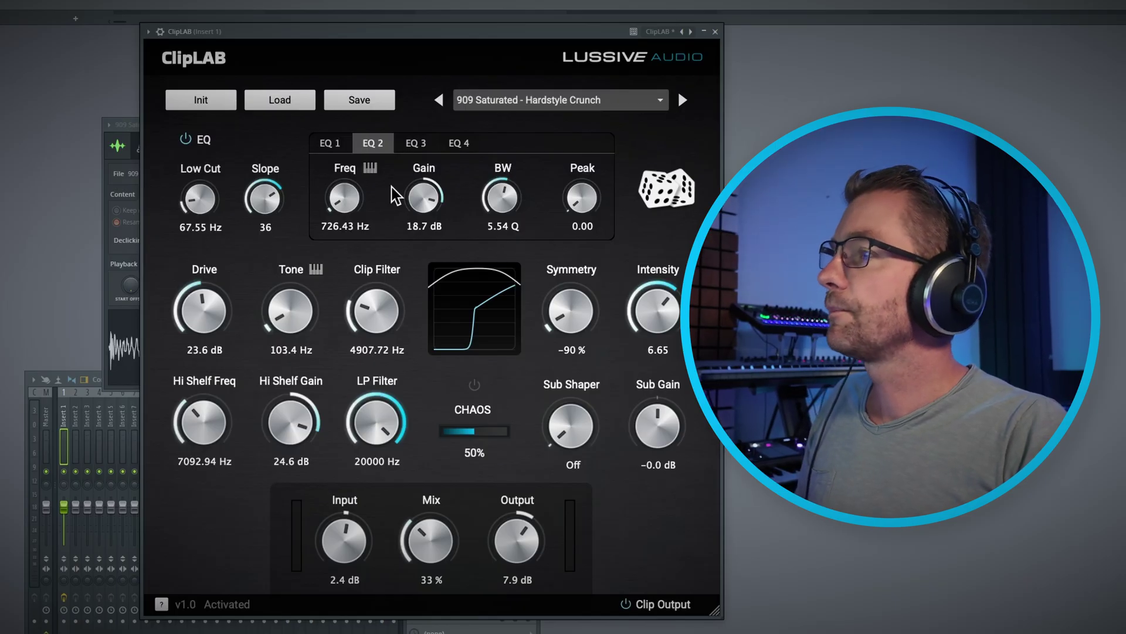
left_click(210, 107)
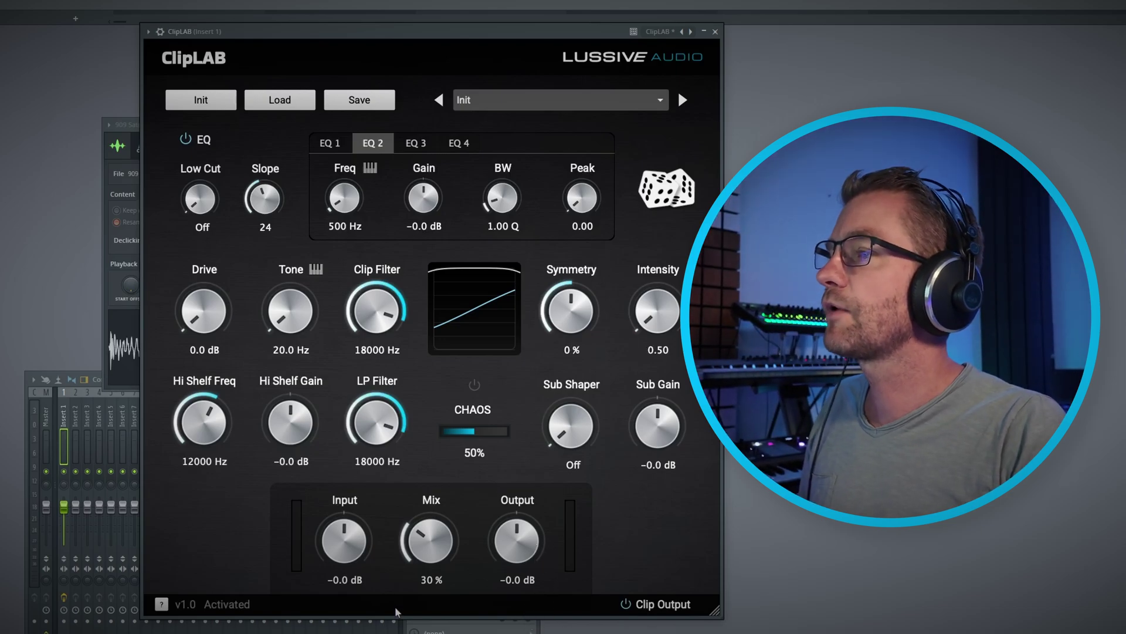
Step: Set Input to 30.0 dB, Output to 23.7 dB and Mix to 32 %, then play the kick
left_click_drag(353, 562, 371, 498)
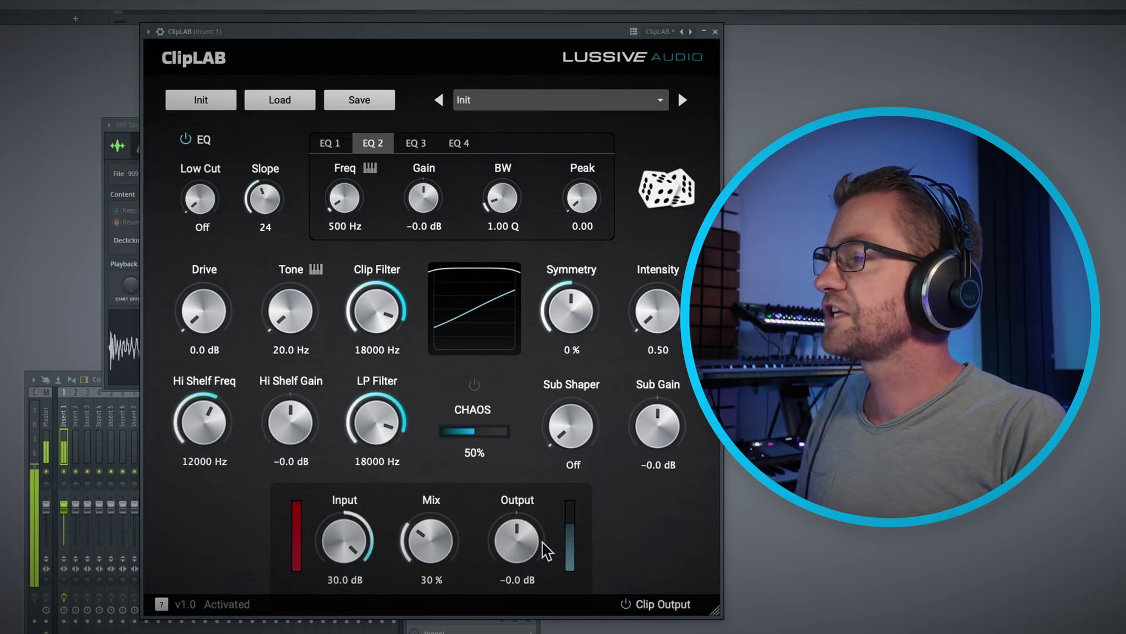
left_click_drag(536, 549, 556, 500)
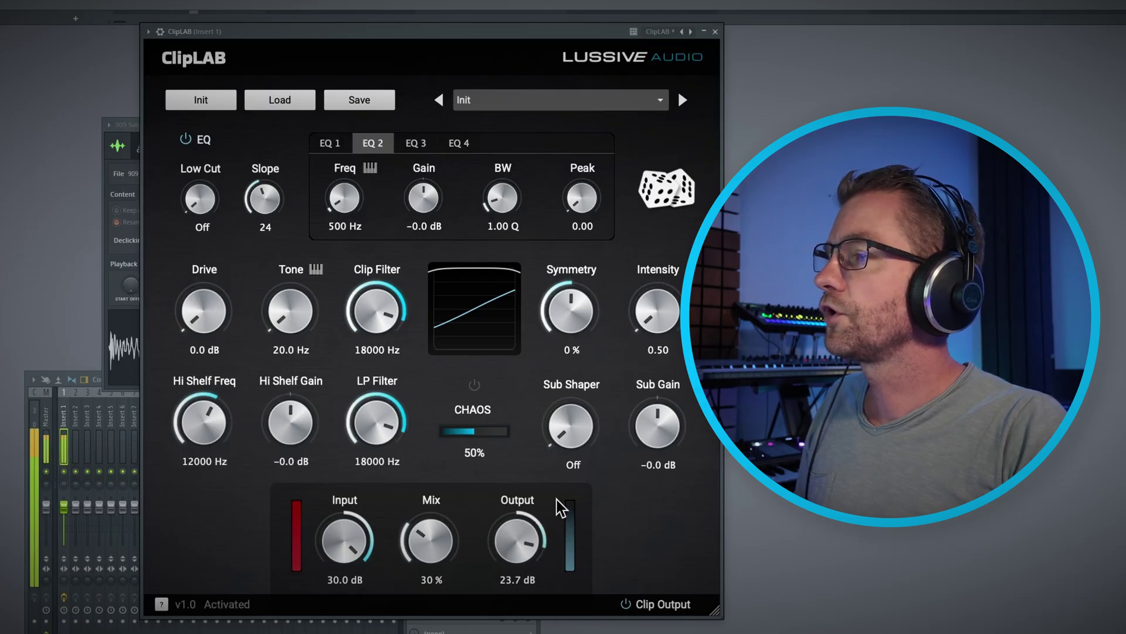
left_click_drag(451, 520, 452, 543)
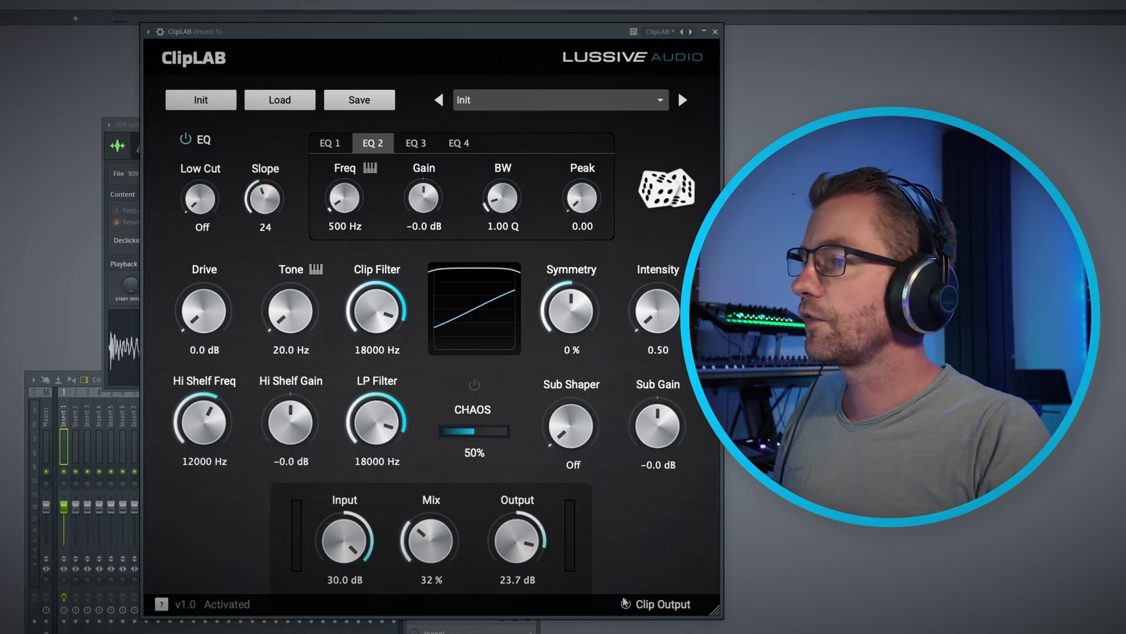
key("space")
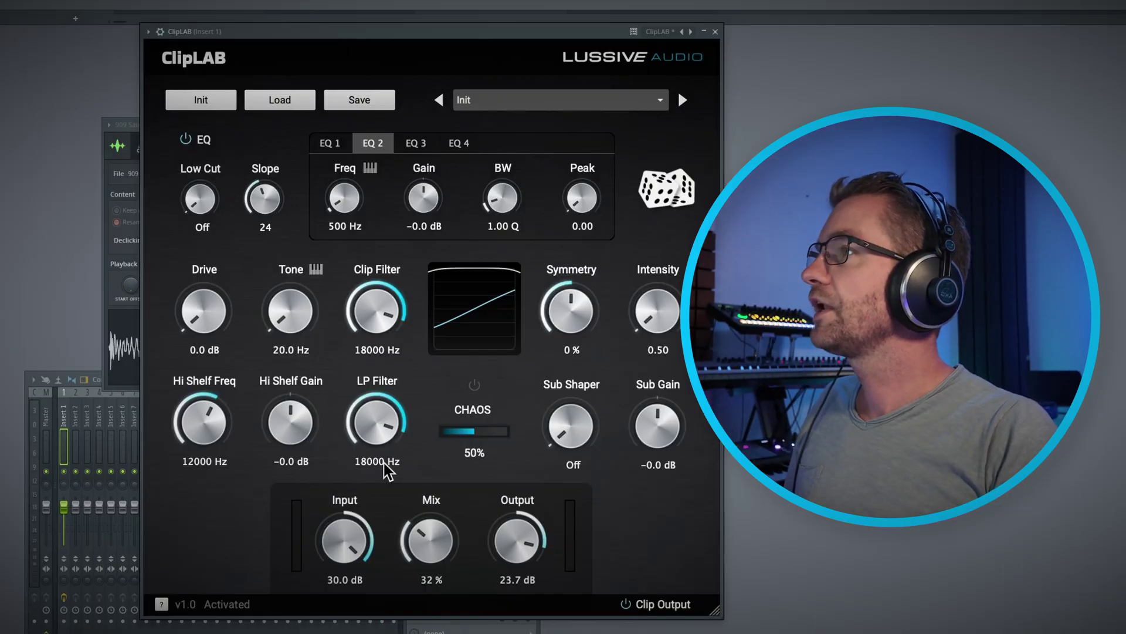
Step: Load the 909 Saturated - Attack On A preset from the preset list
left_click(571, 101)
scroll(578, 108, "up", 2)
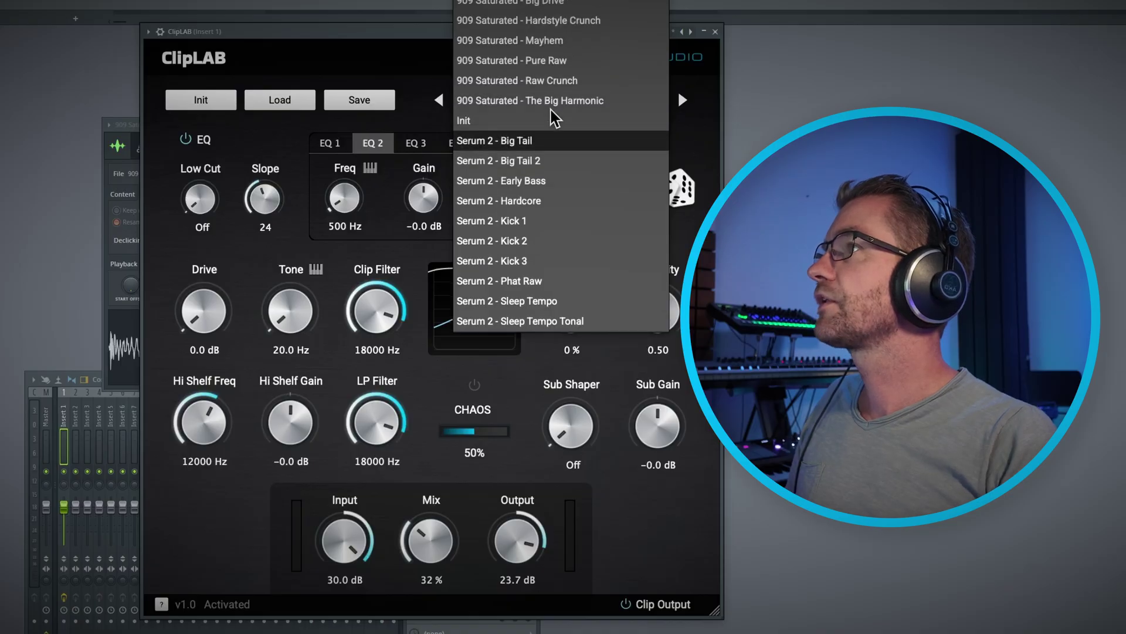
scroll(558, 120, "up", 1)
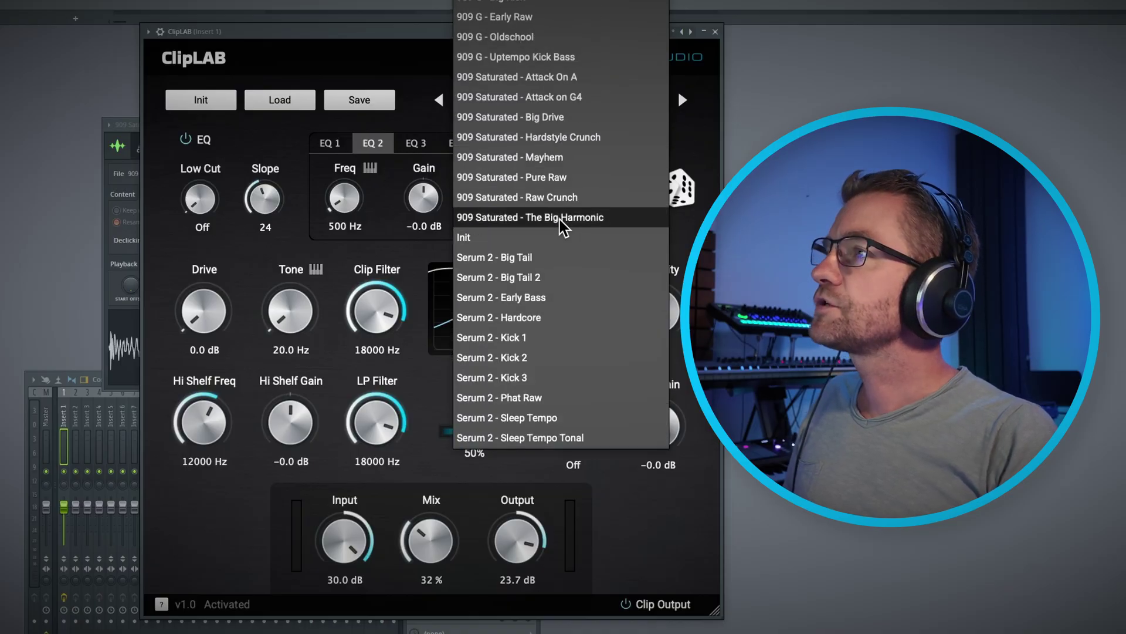
left_click(500, 83)
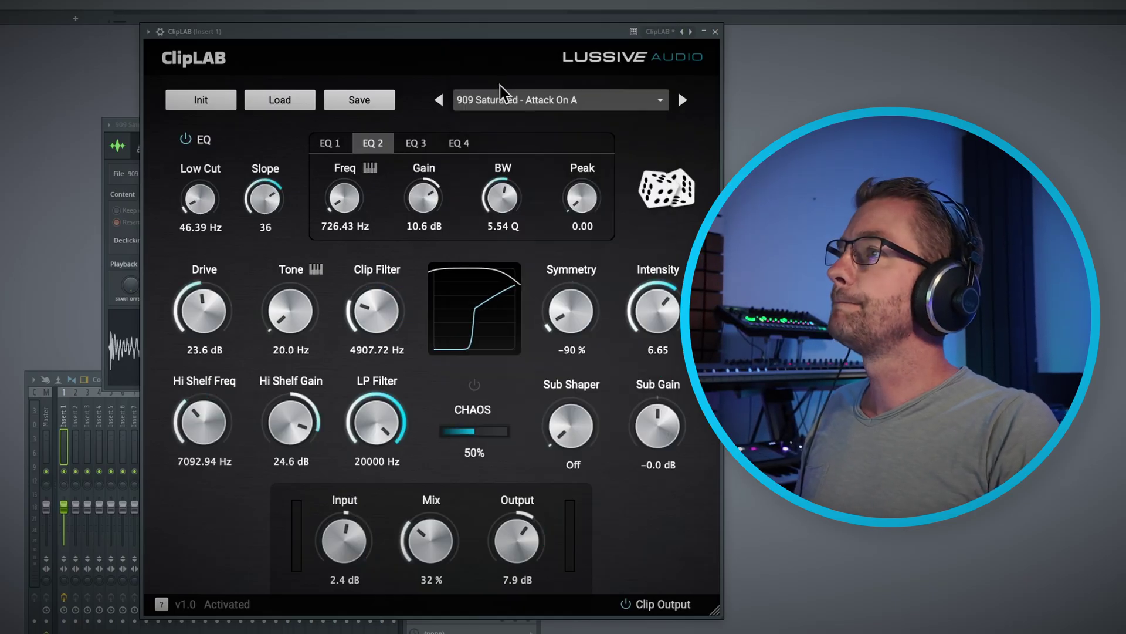
Step: Step through Hardstyle Crunch, Mayhem, Pure Raw, Raw Crunch and The Big Harmonic to Init
left_click(687, 101)
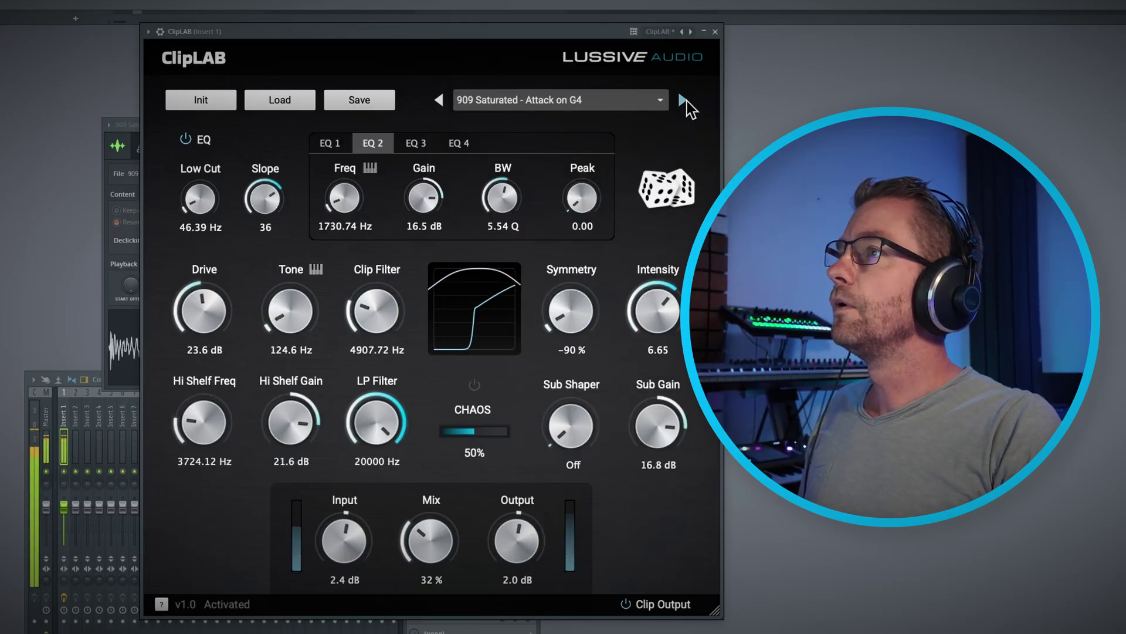
left_click(688, 101)
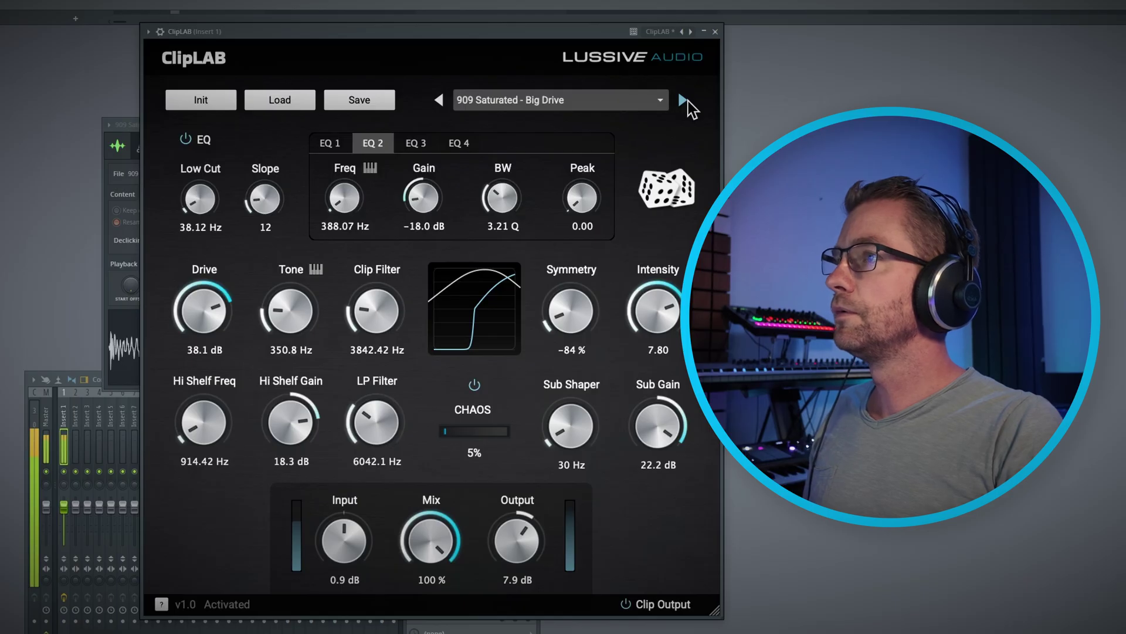
left_click(688, 101)
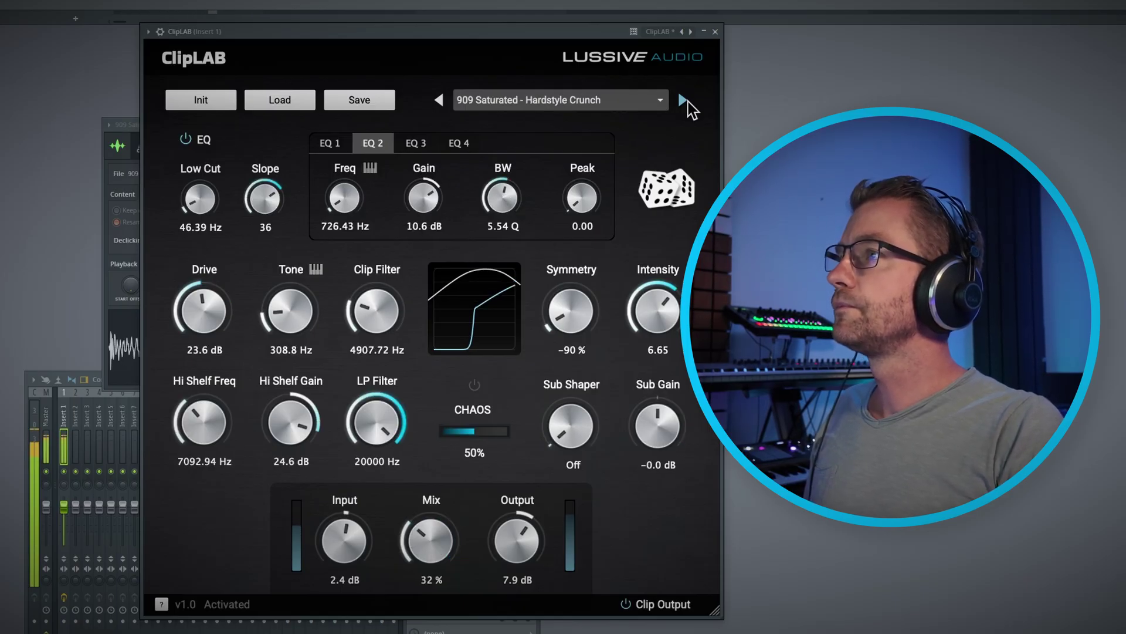
left_click(688, 101)
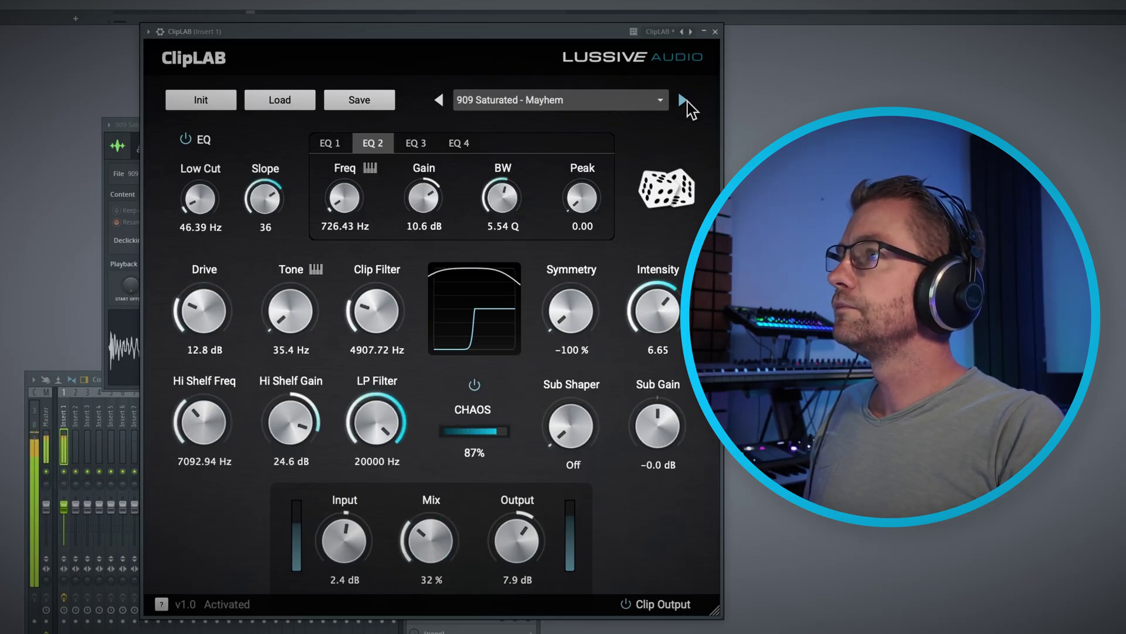
left_click(683, 101)
left_click(683, 100)
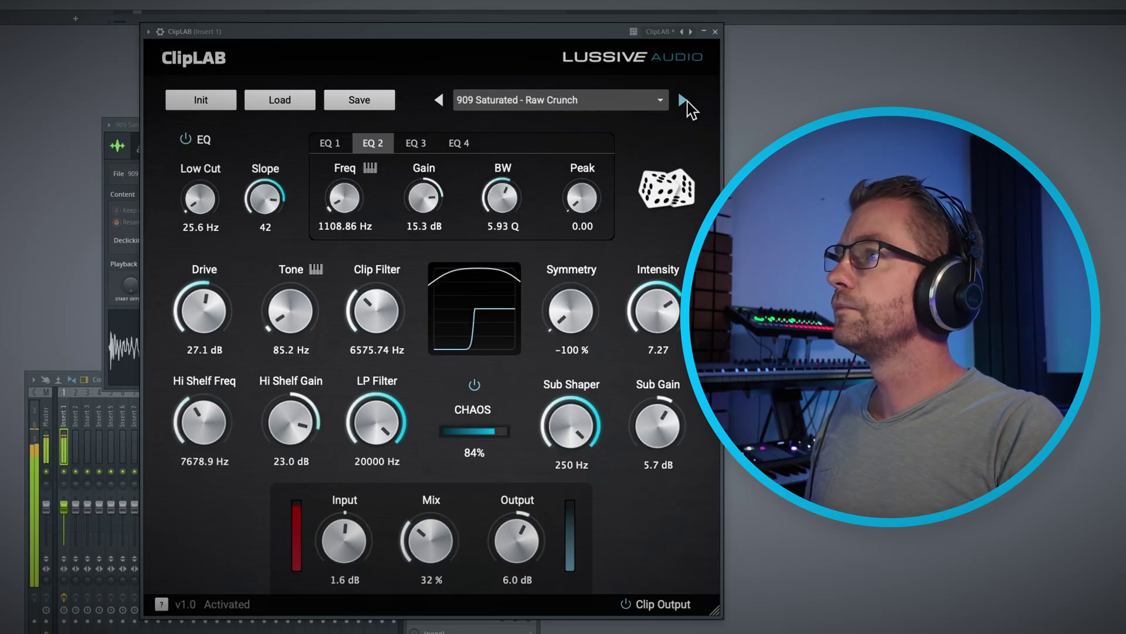
left_click(683, 101)
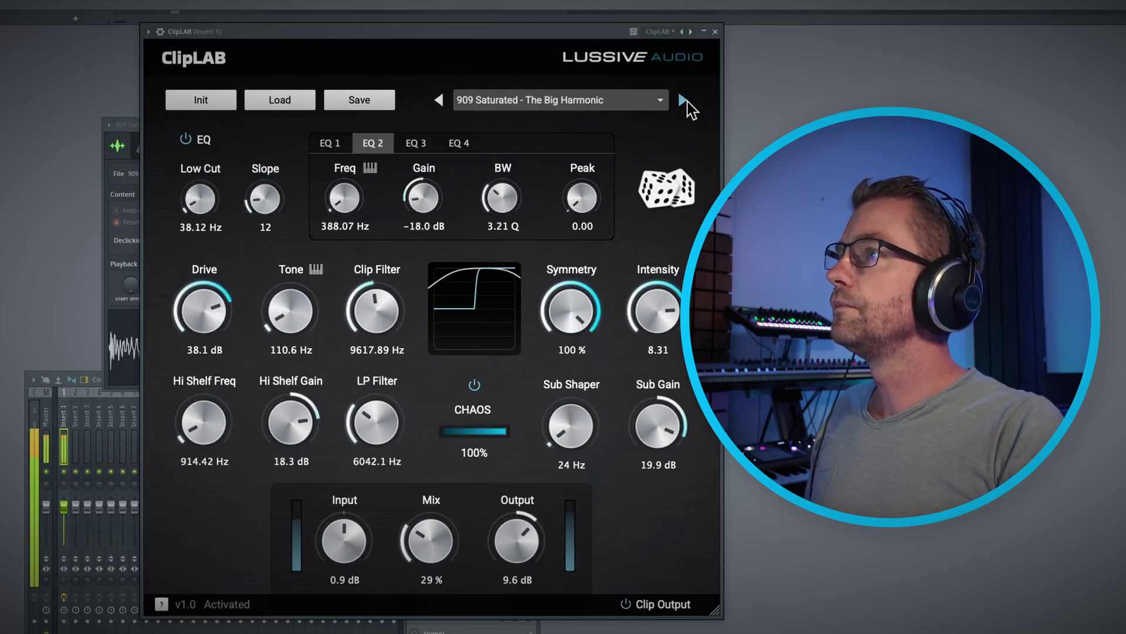
left_click(683, 101)
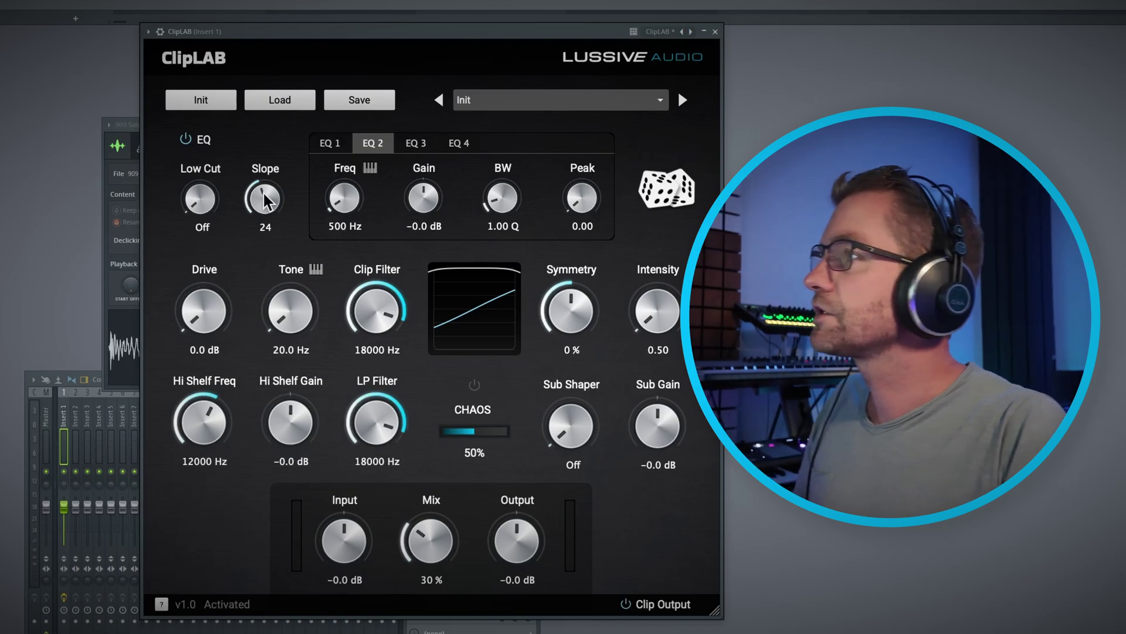
Step: Load the 909 Saturated - Hardstyle Crunch preset and adjust its Mix
left_click(479, 99)
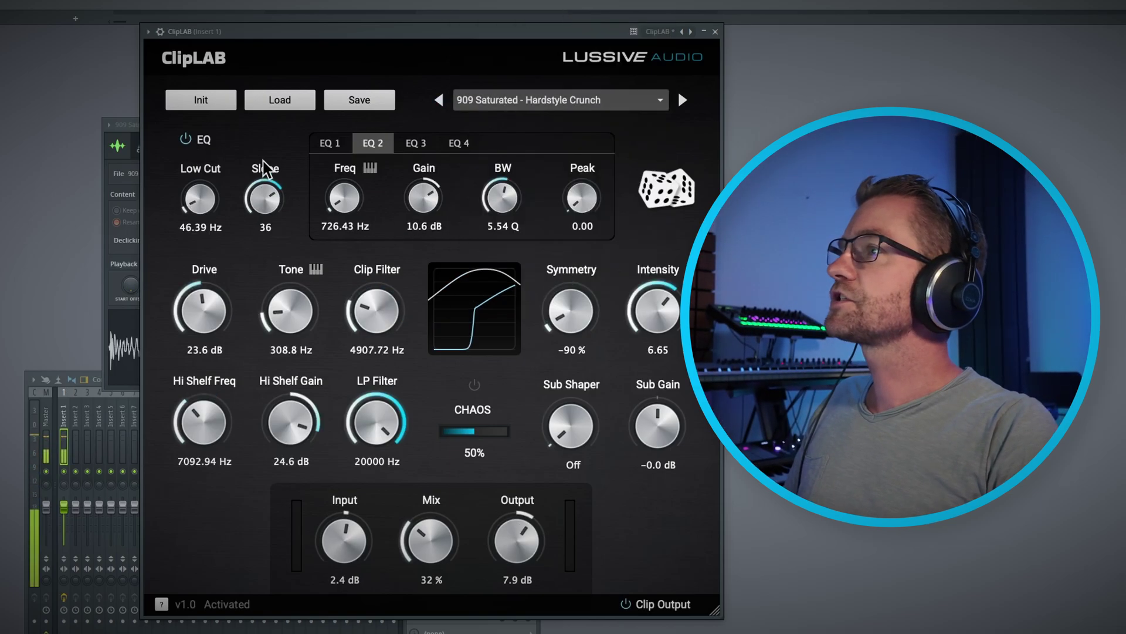
left_click(575, 5)
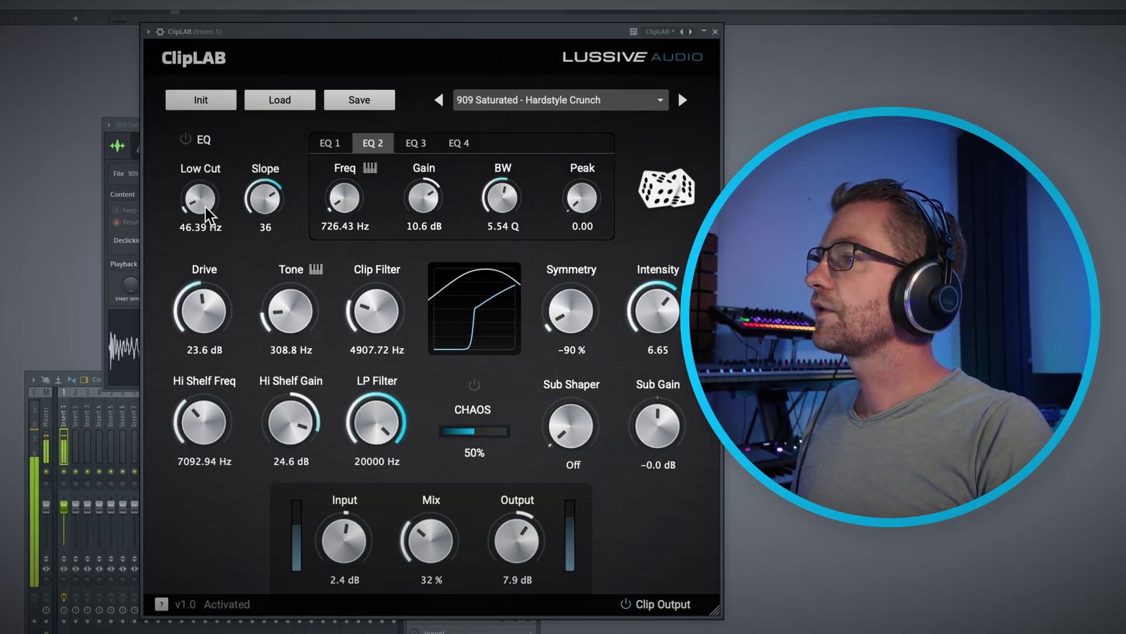
left_click_drag(456, 497, 458, 533)
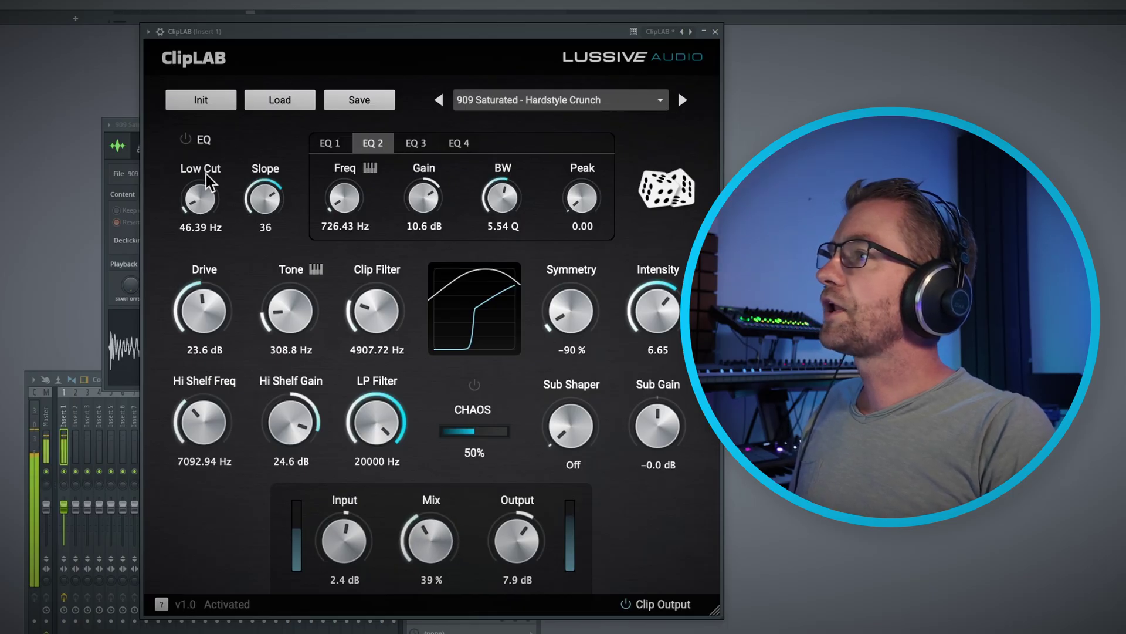
Step: Enable the EQ, boost EQ 2 to 21.0 dB and snap its frequency to A5
left_click(185, 140)
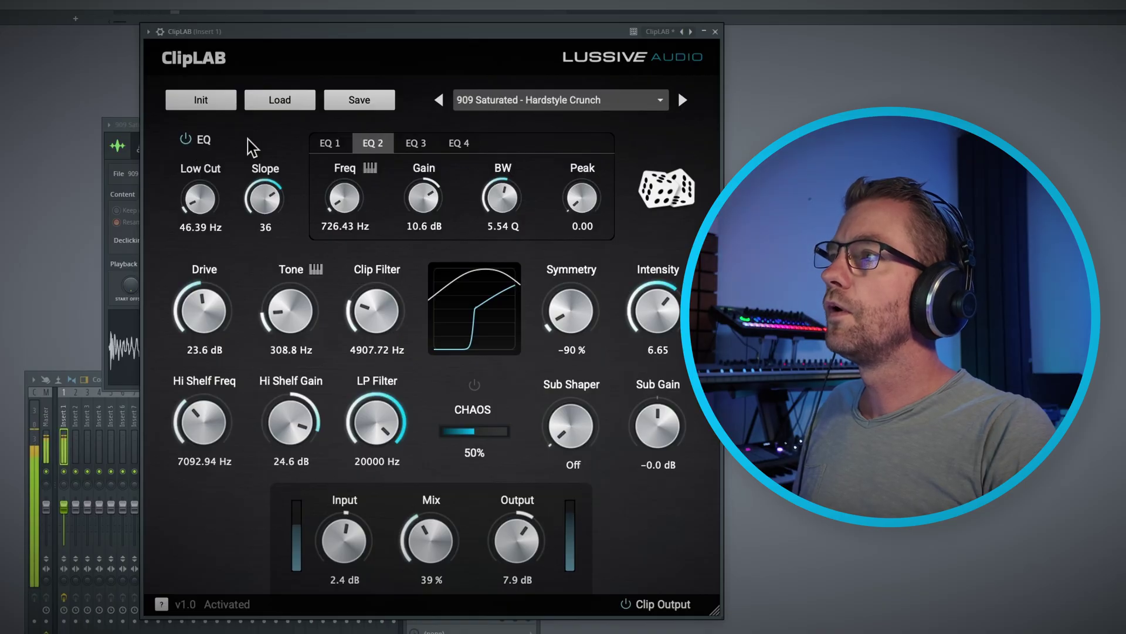
left_click_drag(413, 200, 418, 174)
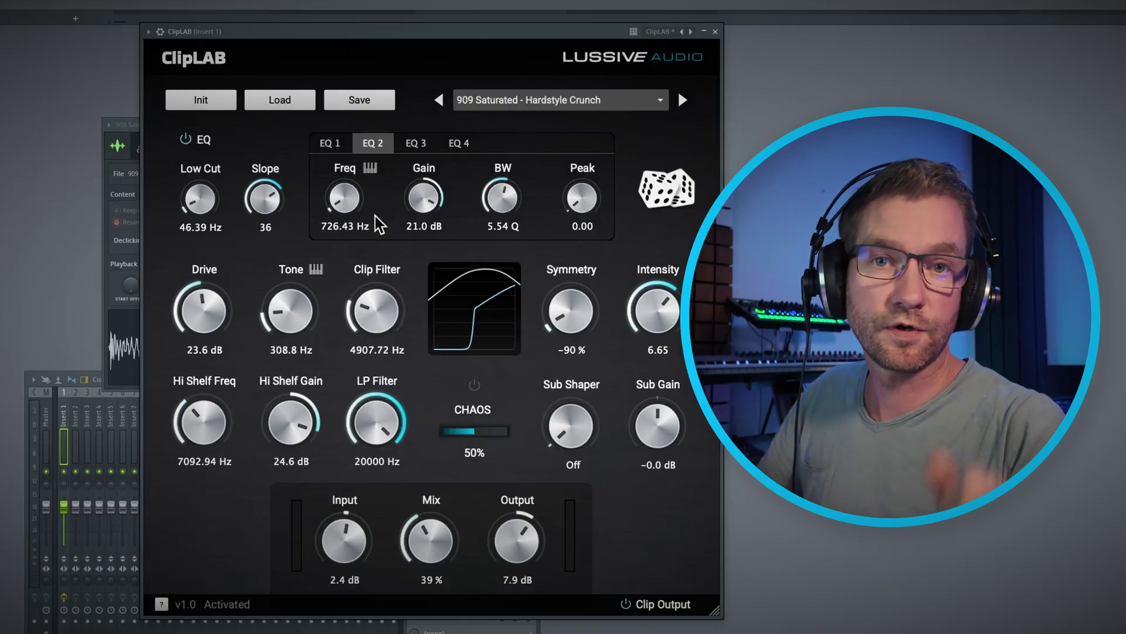
left_click(371, 170)
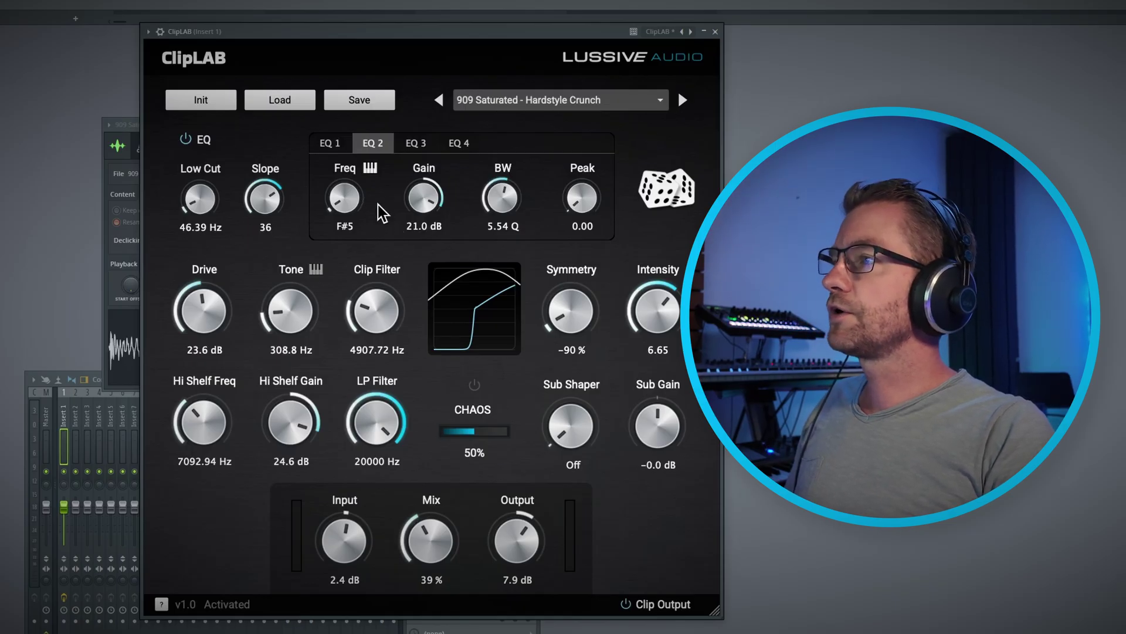
scroll(364, 203, "up", 3)
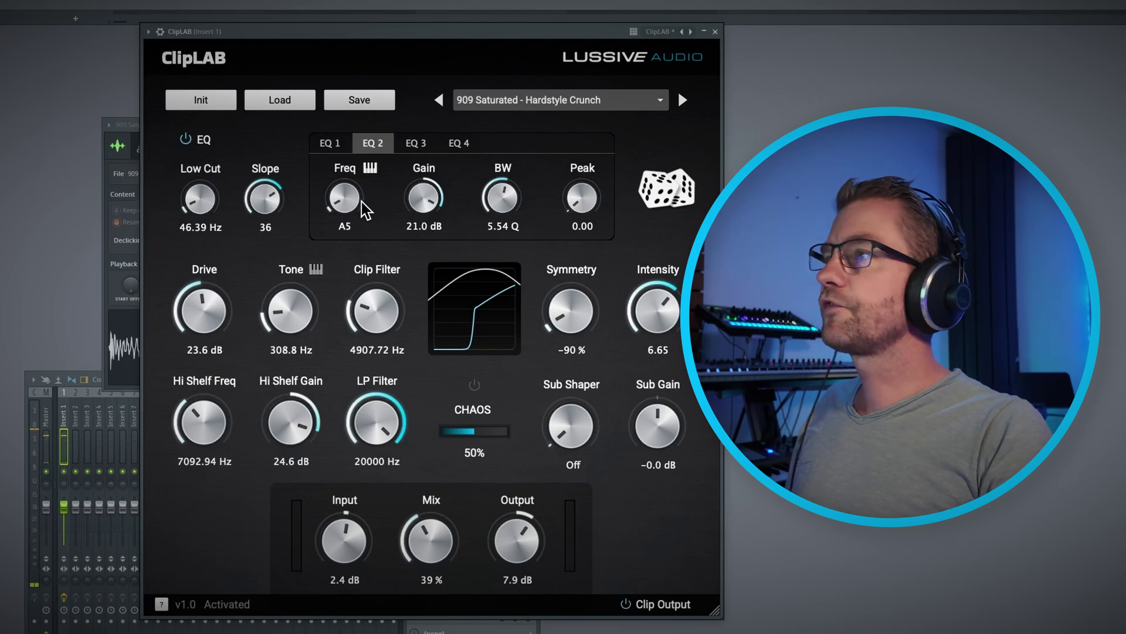
Step: Review the four EQ bands and lower EQ 1's bandwidth to 2.77 Q
left_click(329, 142)
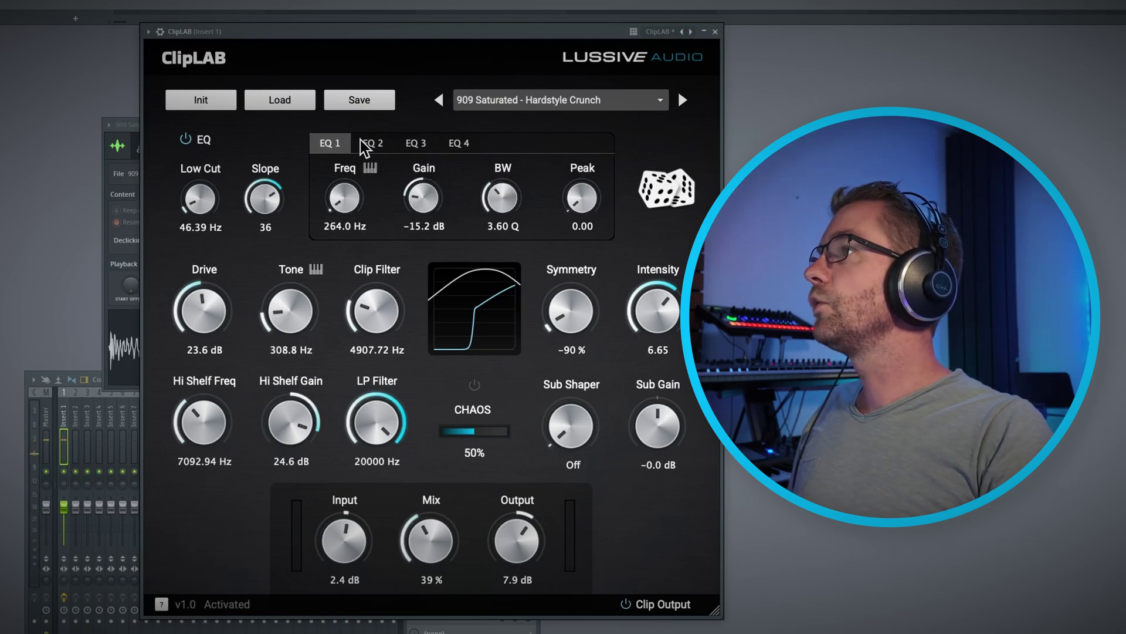
left_click(371, 144)
left_click(415, 143)
left_click(451, 147)
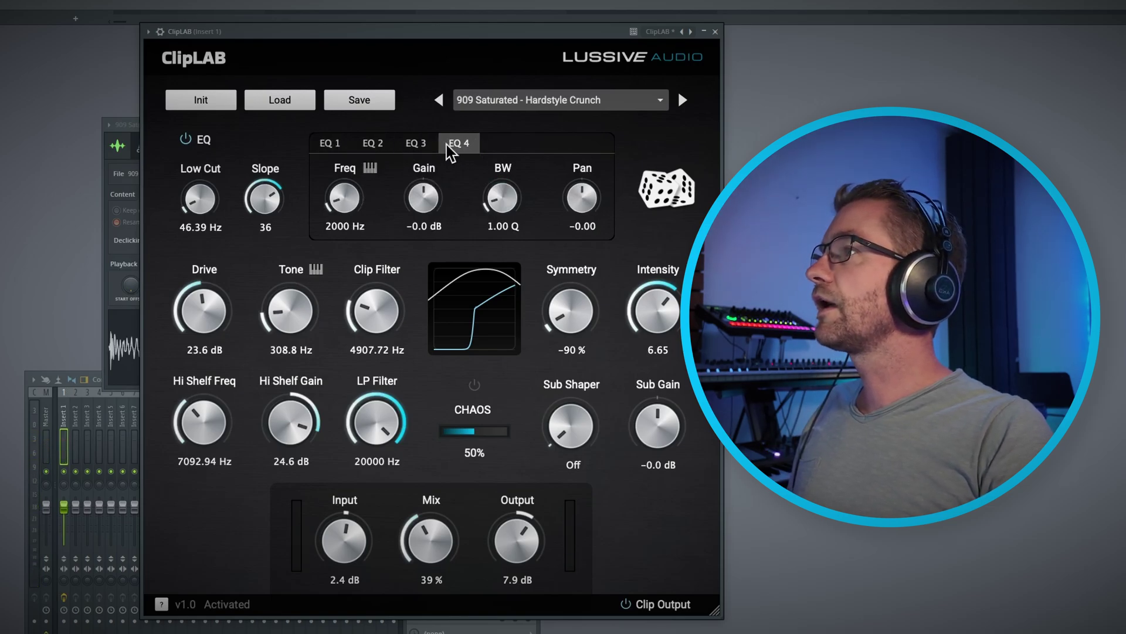
left_click(331, 144)
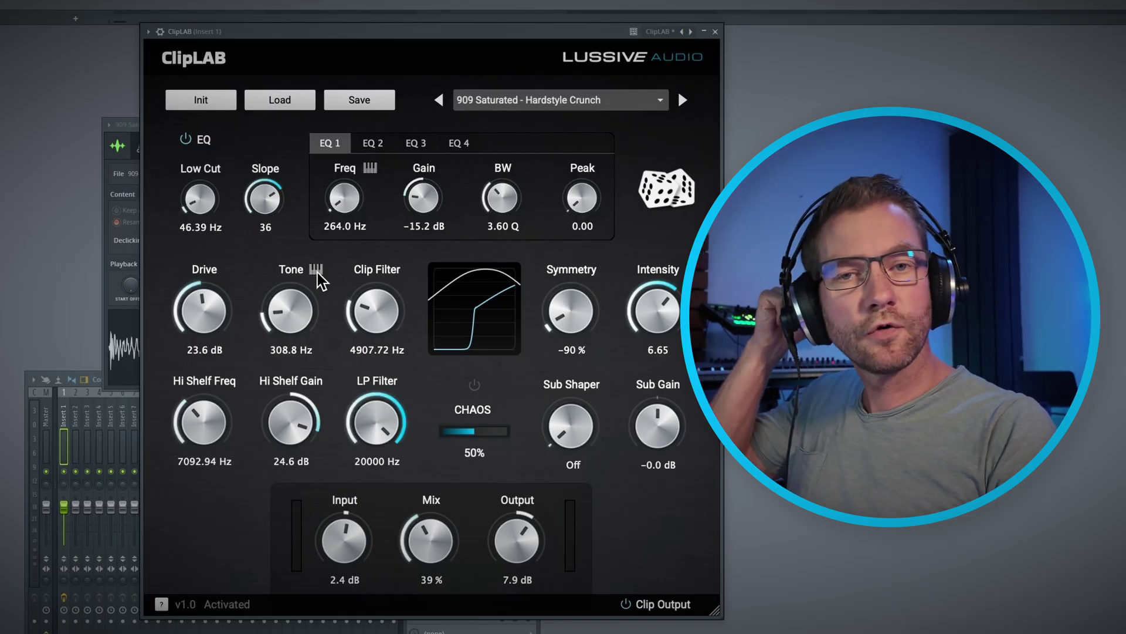
mouse_move(318, 273)
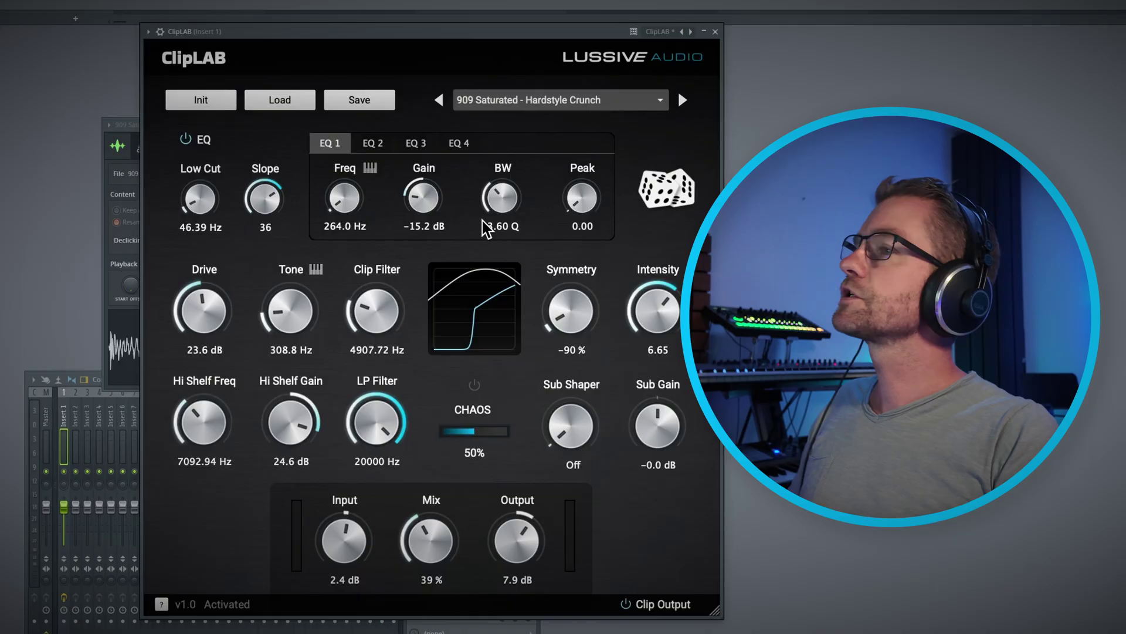
mouse_move(502, 206)
left_mouse_down()
mouse_move(508, 240)
mouse_move(509, 222)
left_mouse_up()
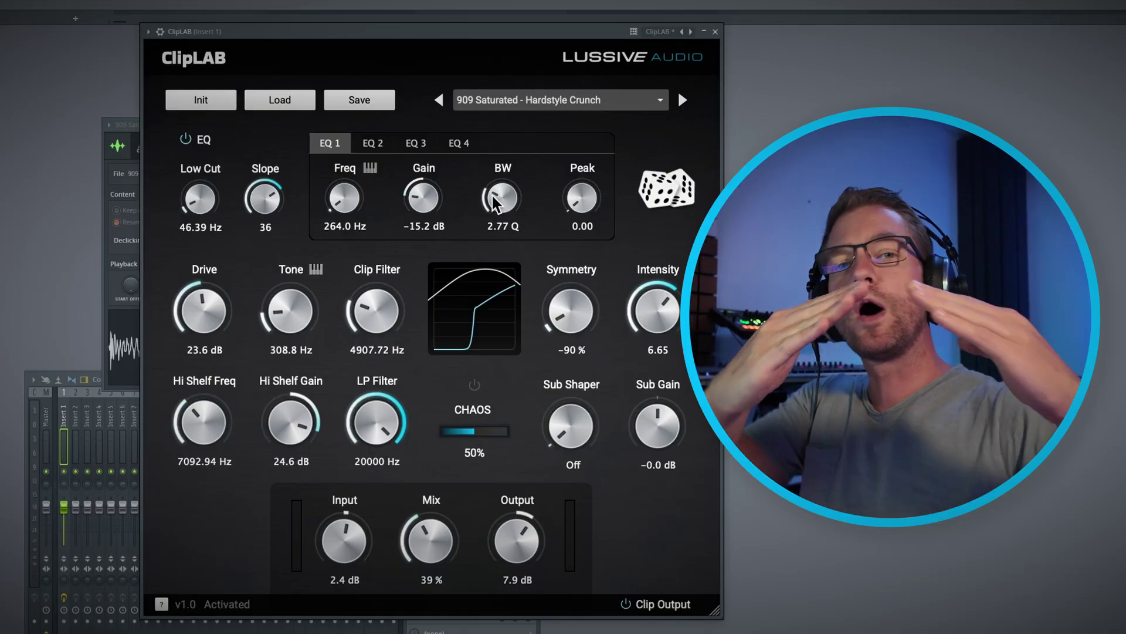
Step: Adjust EQ 2's bandwidth and raise its Peak to 0.41
left_click_drag(496, 203, 505, 228)
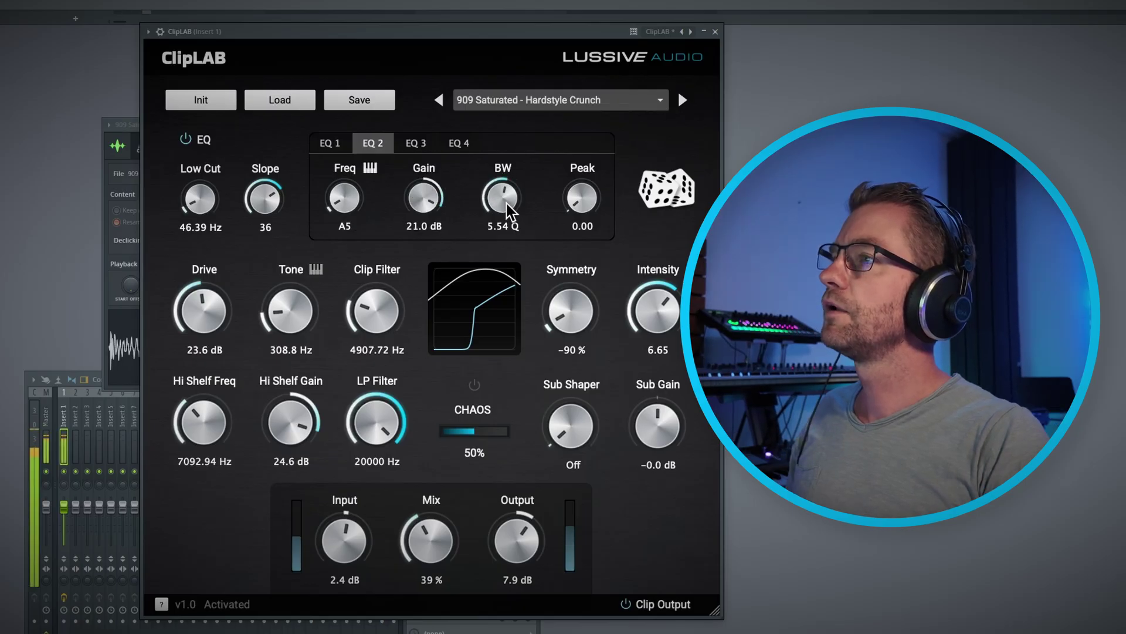
left_click_drag(502, 198, 519, 172)
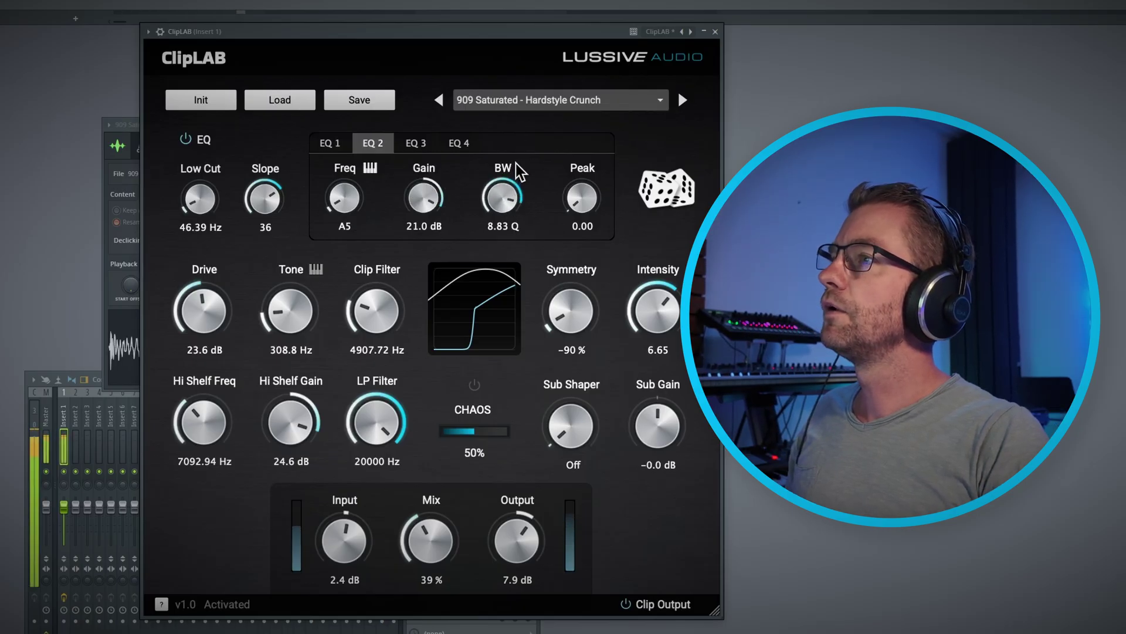
left_click_drag(569, 203, 593, 126)
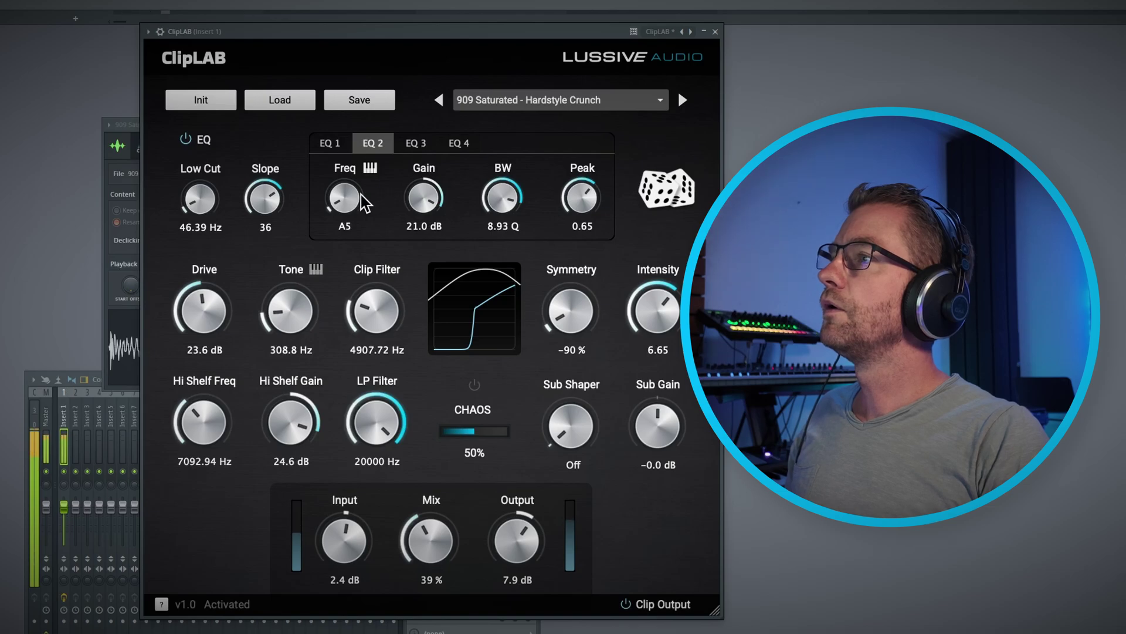
Step: Scroll EQ 2's frequency down to F5 and drop its bandwidth to 2.74 Q
scroll(360, 196, "down", 2)
scroll(363, 203, "down", 1)
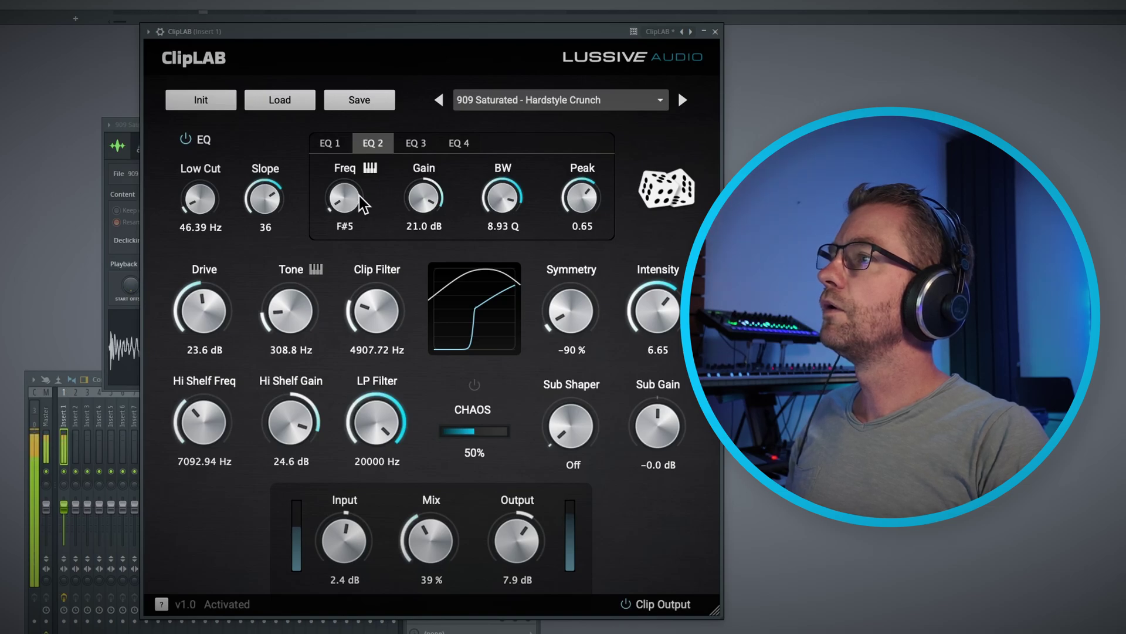
scroll(363, 203, "down", 3)
scroll(363, 203, "down", 1)
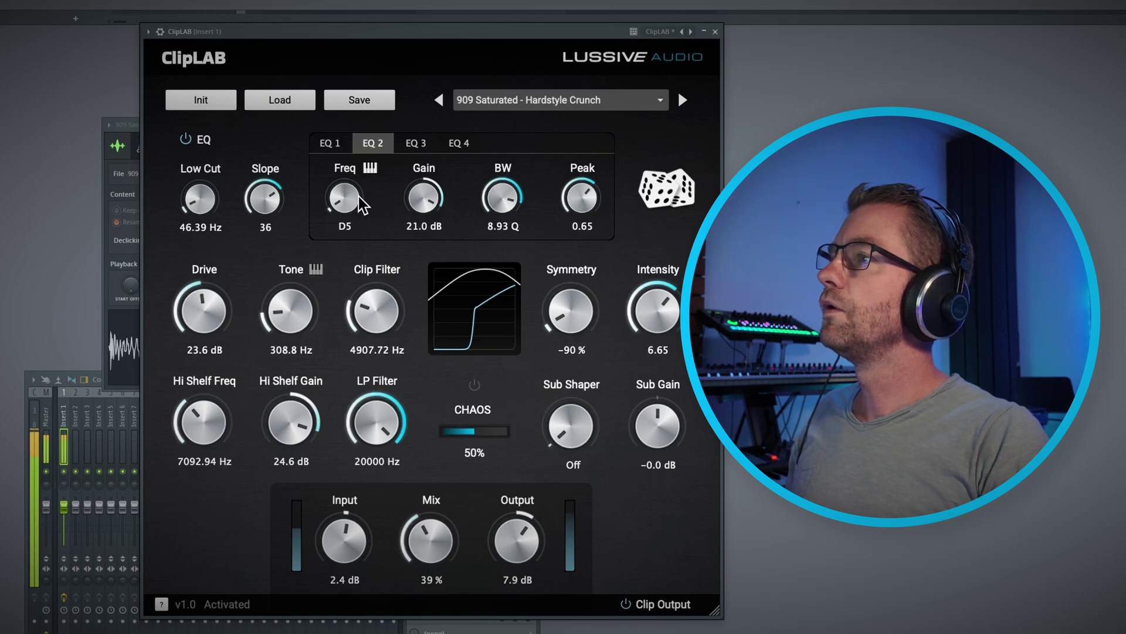
scroll(363, 204, "down", 6)
scroll(363, 204, "down", 6)
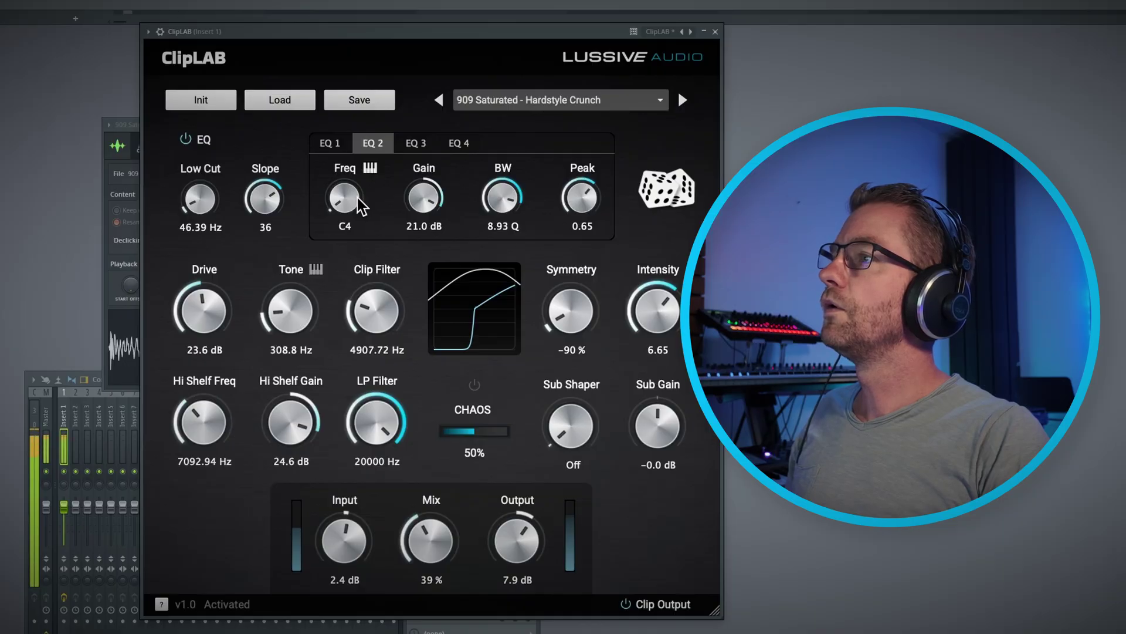
scroll(363, 204, "up", 7)
left_click_drag(502, 197, 528, 319)
scroll(575, 212, "down", 3)
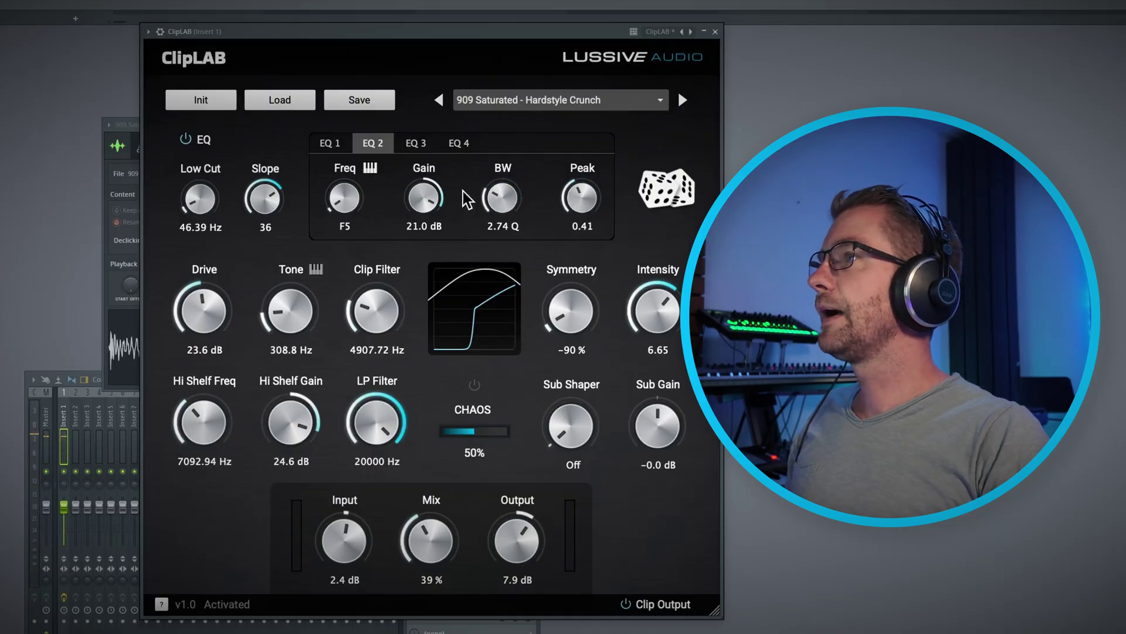
left_click(412, 142)
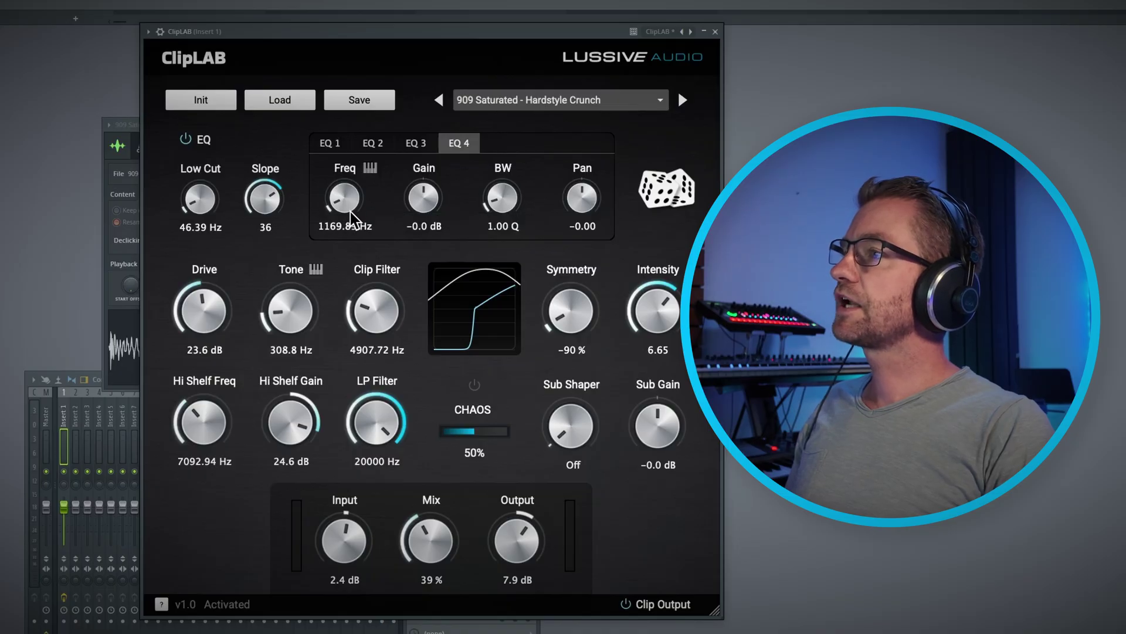
Step: Boost EQ 3's gain to about 12 dB and pan it right to 0.65
left_click(415, 142)
scroll(339, 206, "down", 5)
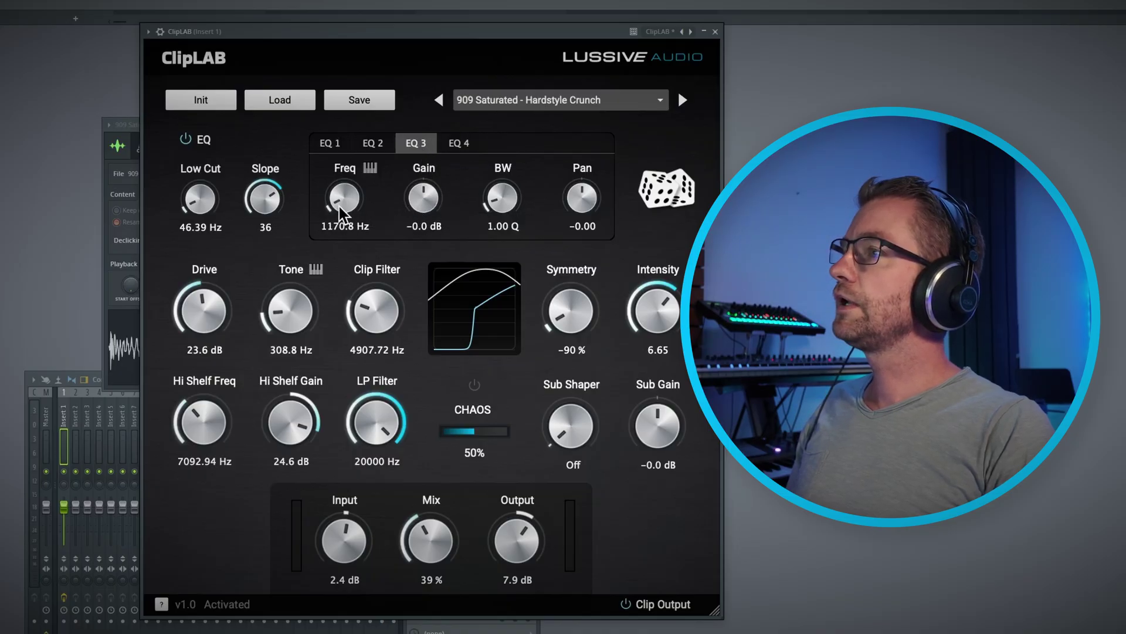
scroll(341, 209, "up", 1)
scroll(343, 210, "down", 3)
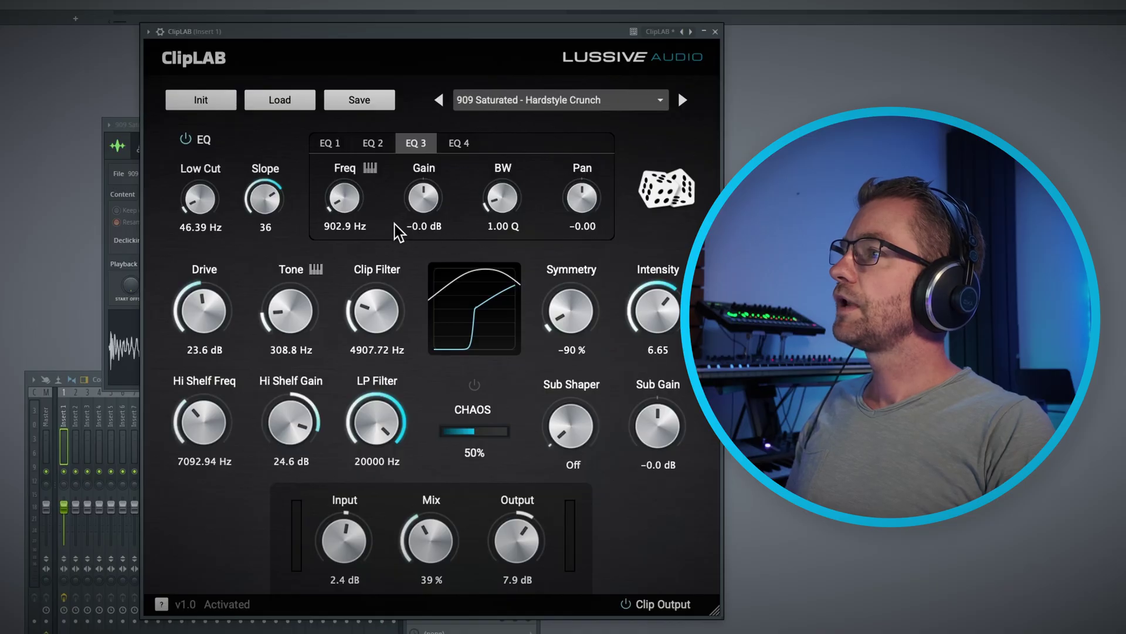
left_click_drag(424, 199, 425, 176)
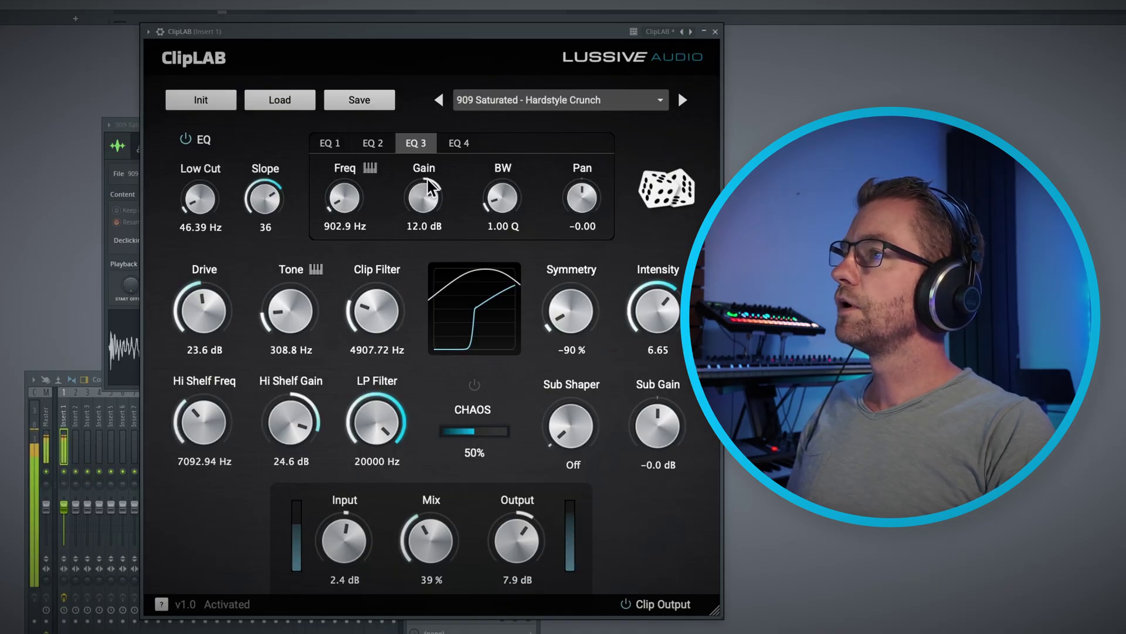
left_click_drag(582, 199, 582, 172)
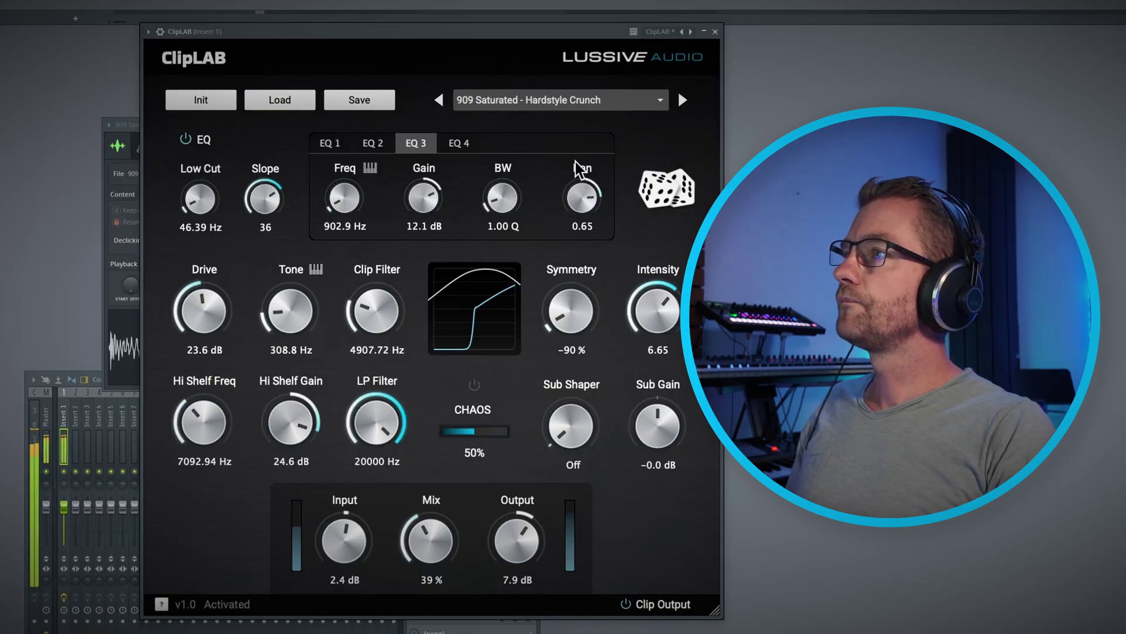
Step: Boost EQ 4's gain to 15.4 dB, pan it left and adjust its bandwidth
left_click(458, 142)
left_click_drag(413, 207, 415, 173)
left_click_drag(583, 213, 577, 276)
left_click_drag(454, 215, 489, 205)
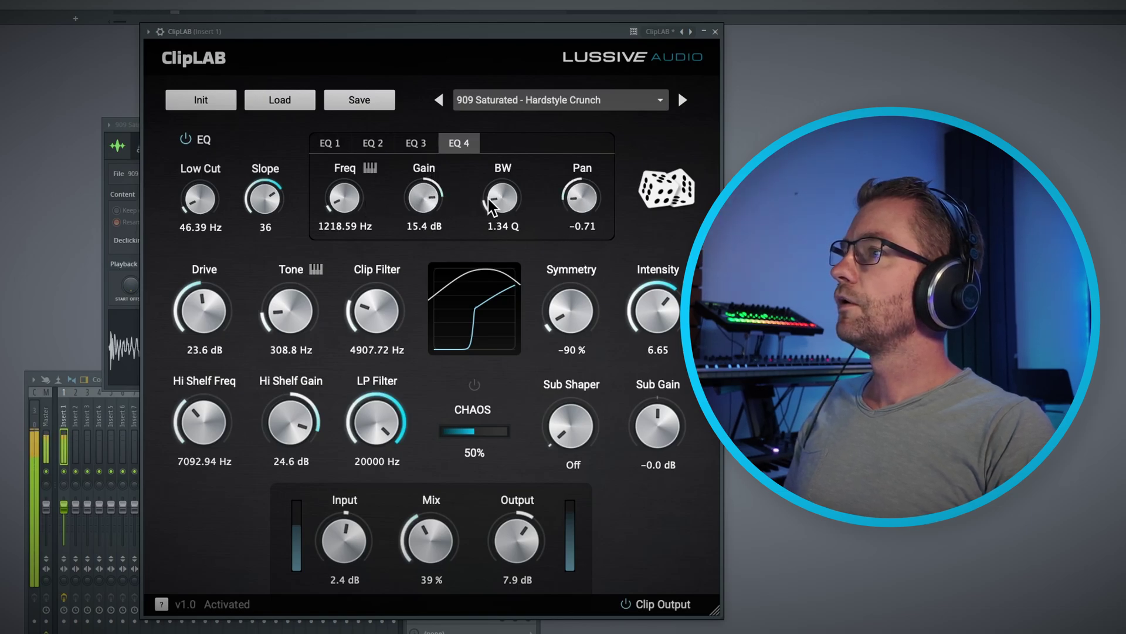
Step: Lower EQ 2's gain to 6.9 dB
left_click(373, 143)
left_click(330, 142)
left_click(381, 154)
mouse_move(422, 198)
left_mouse_down()
mouse_move(414, 235)
mouse_move(422, 212)
left_mouse_up()
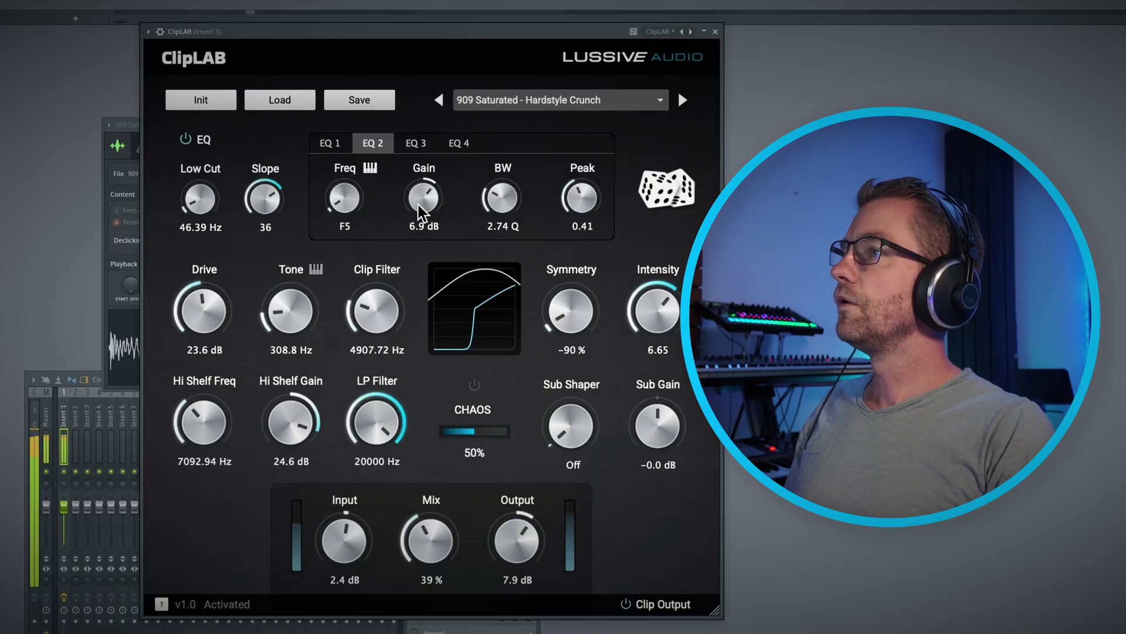
Step: Move EQ 3's frequency to 1123 Hz and set its gain to 15.1 dB
left_click(459, 143)
left_click(428, 143)
left_click_drag(347, 209, 346, 200)
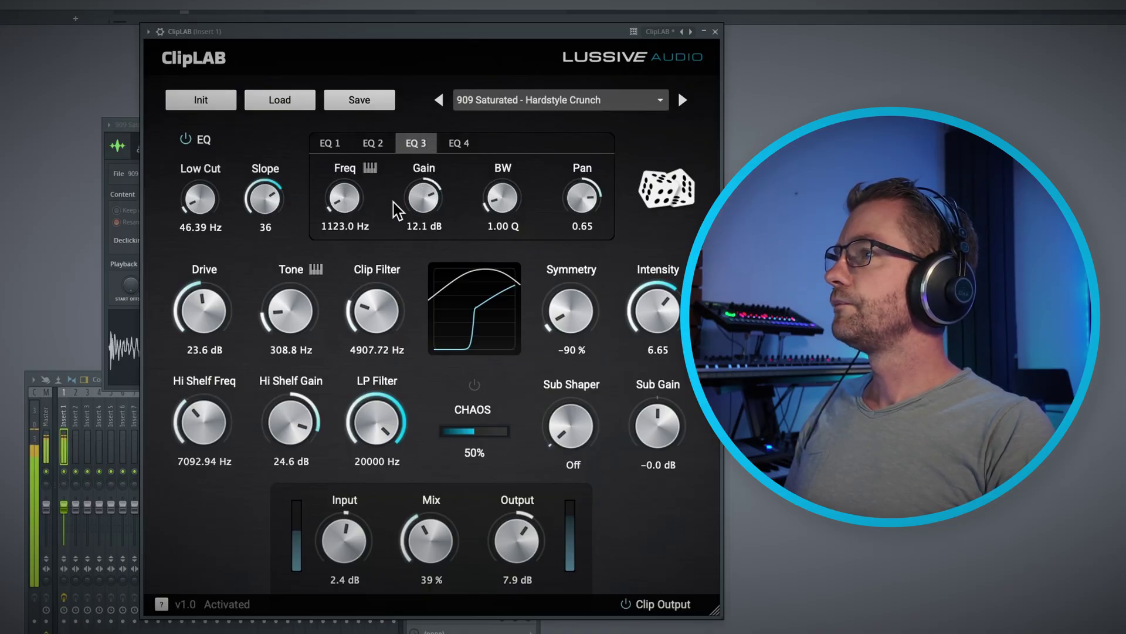
left_click_drag(418, 204, 417, 196)
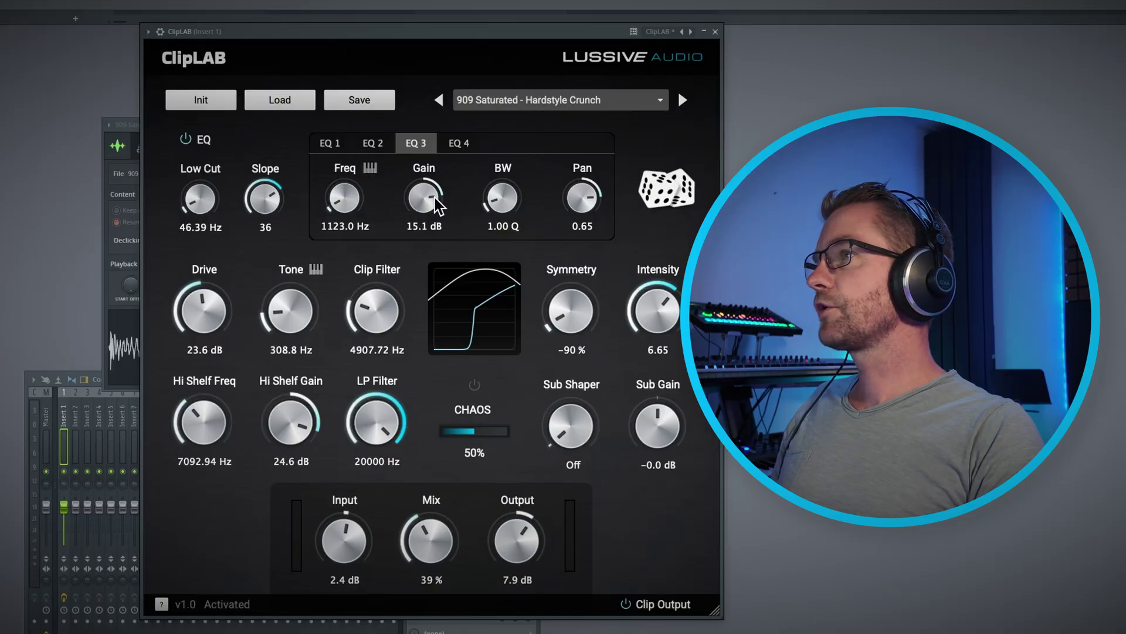
Step: Raise Drive to 39.0 dB, drop Tone to 161.3 Hz and lift Clip Filter to 5164.65 Hz
left_click(373, 143)
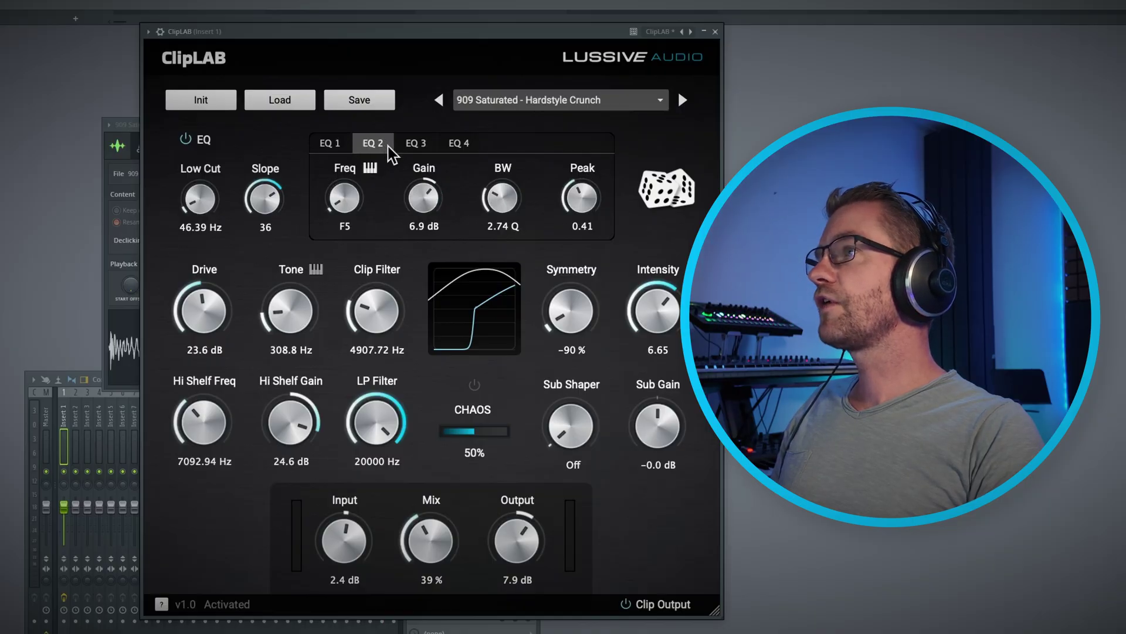
left_click(323, 139)
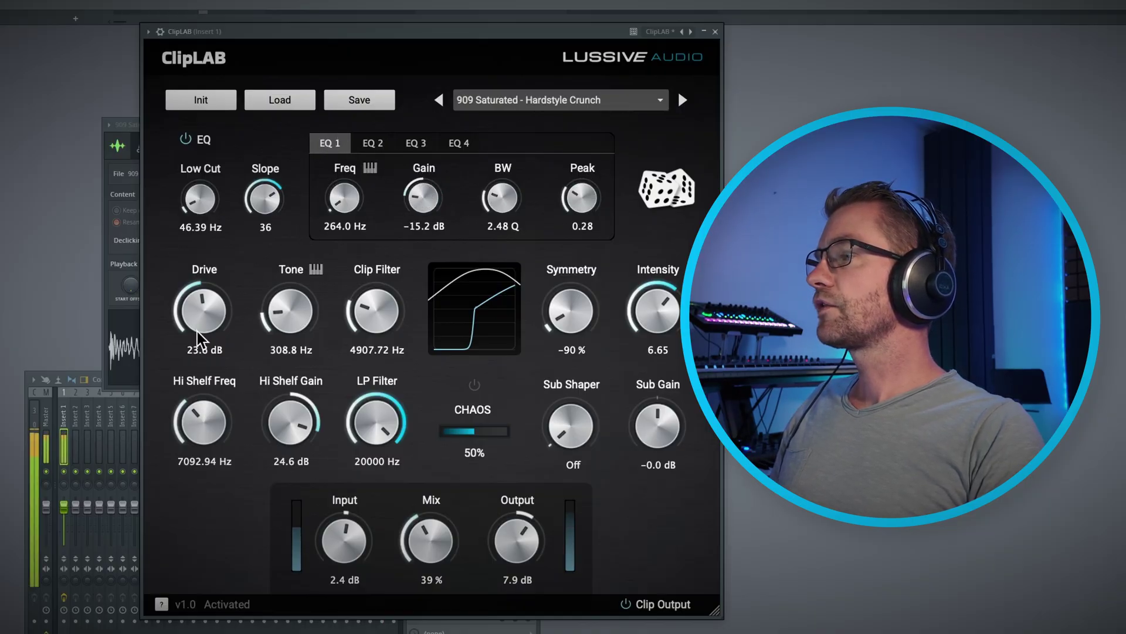
left_click_drag(197, 332, 234, 343)
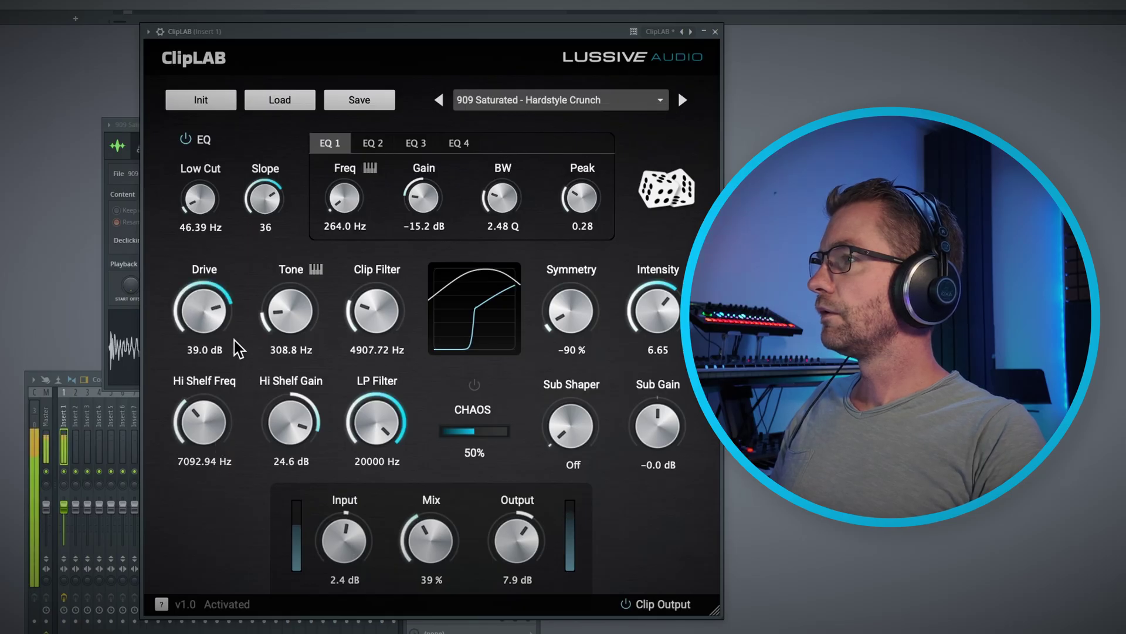
left_click_drag(298, 324, 297, 332)
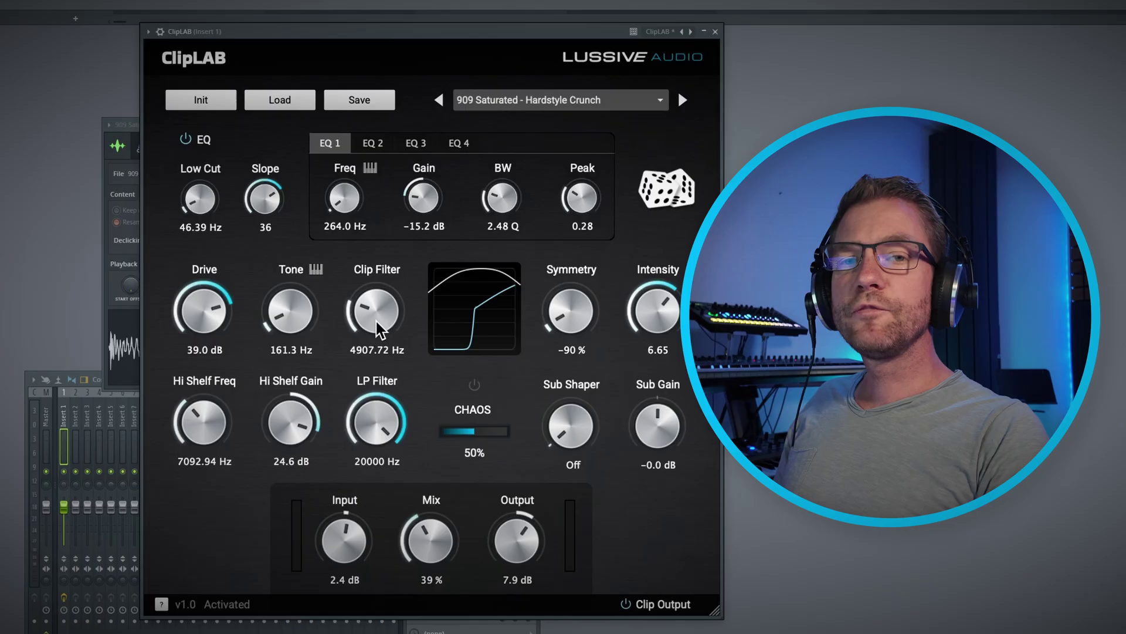
mouse_move(376, 322)
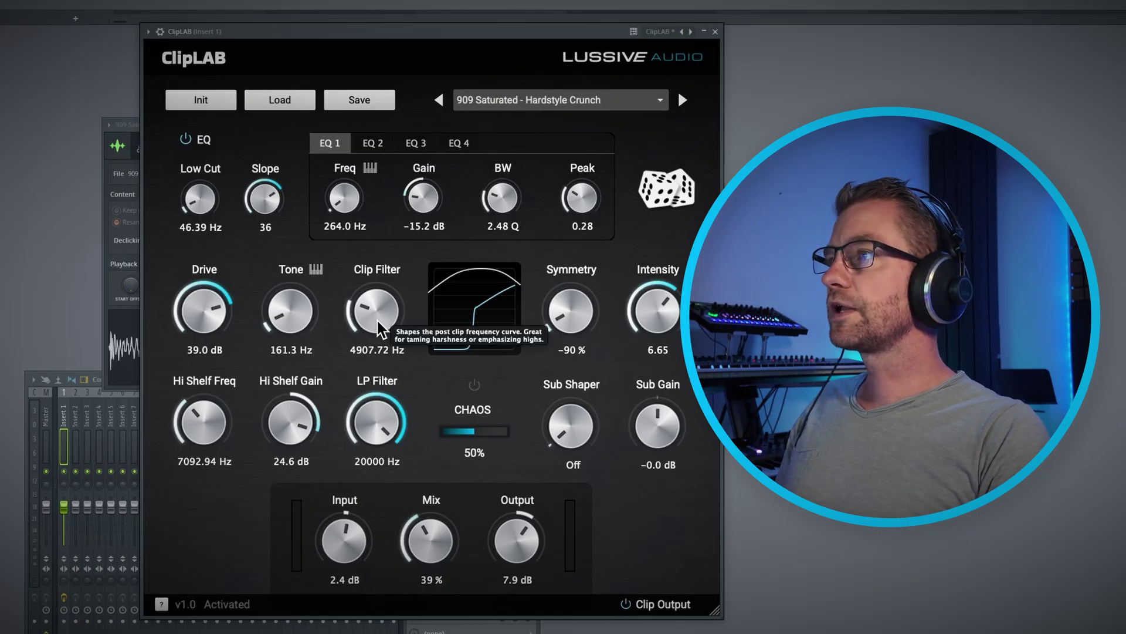
left_click_drag(380, 325, 443, 311)
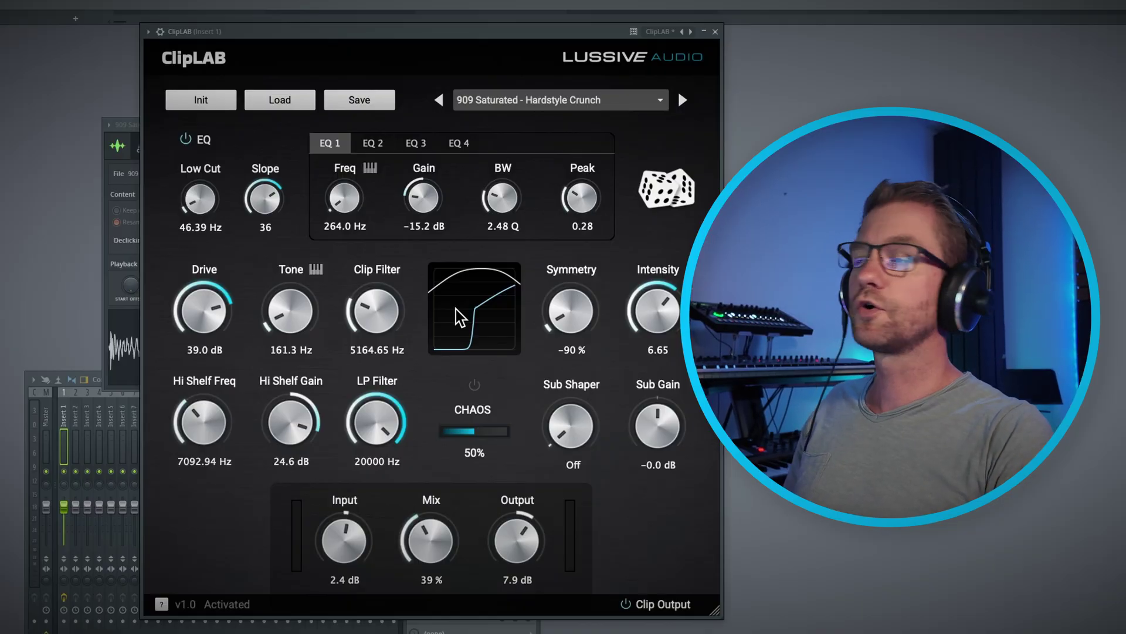
Step: Reset Symmetry, turn it to -93 %, and raise Intensity from 1.38 to 8.48
double_click(575, 319)
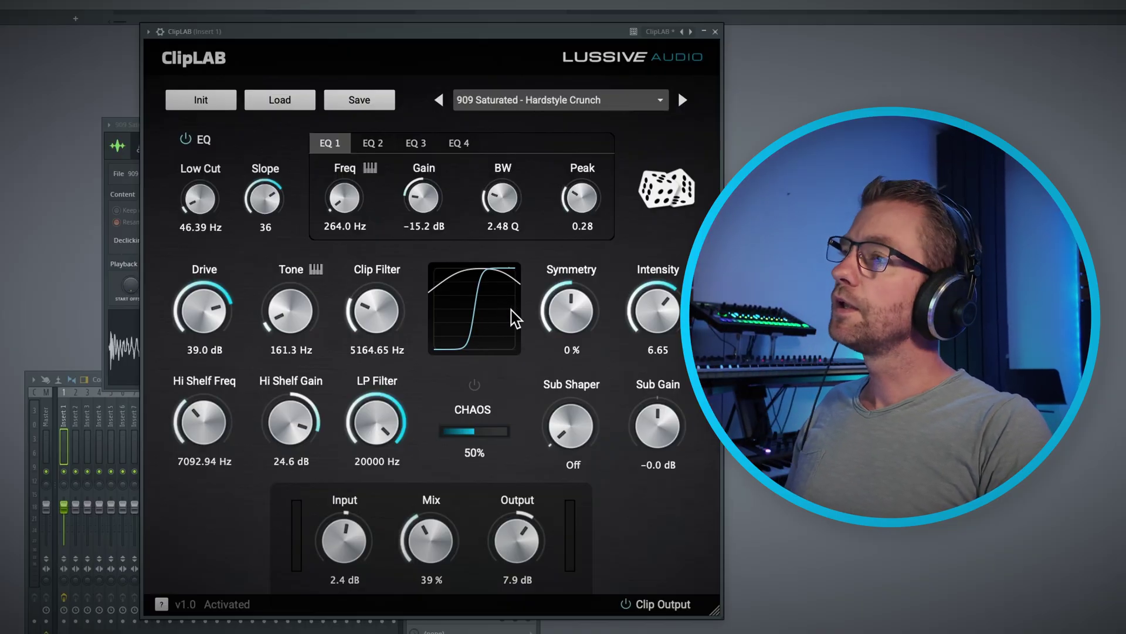
left_click_drag(563, 311, 567, 400)
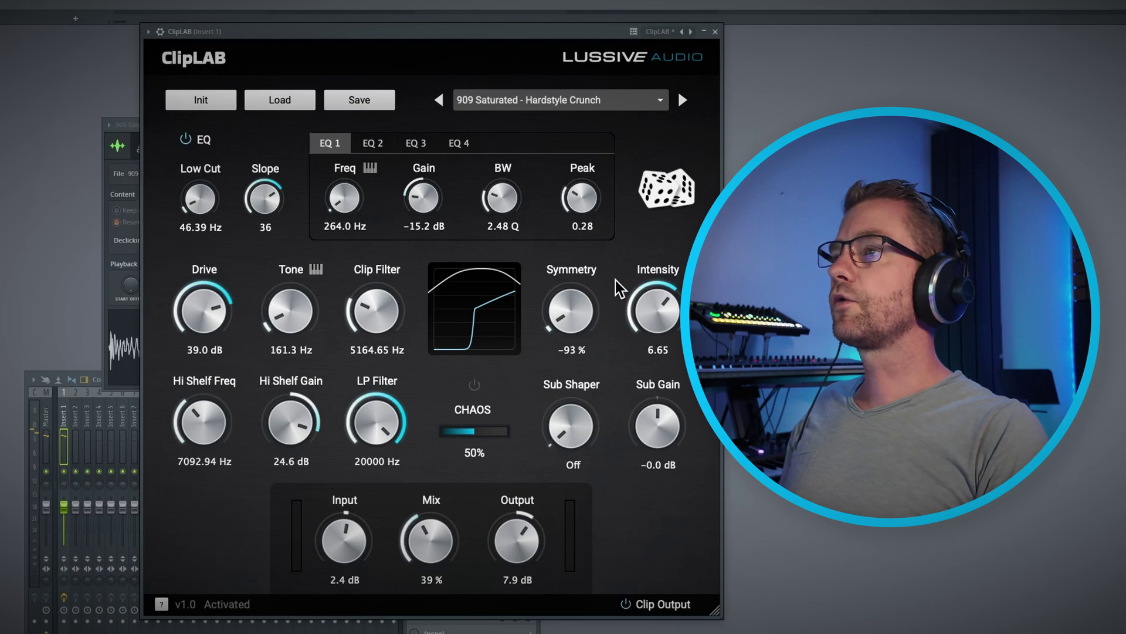
mouse_move(653, 314)
left_mouse_down()
mouse_move(659, 280)
mouse_move(649, 412)
mouse_move(667, 320)
left_mouse_up()
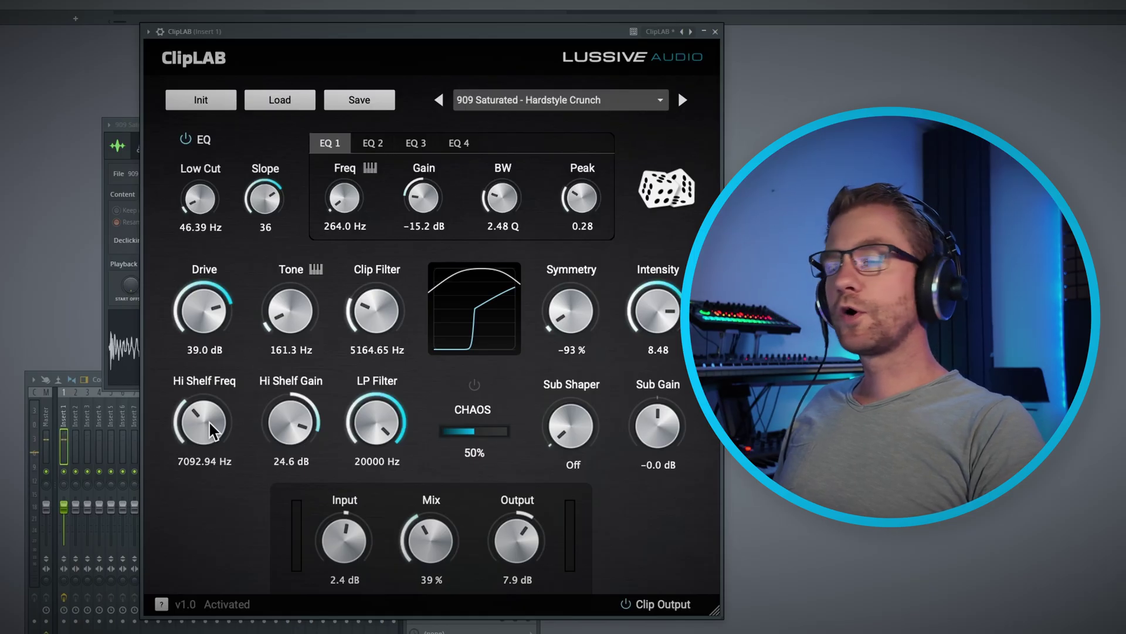
Step: Reset to Init, then set Input to 30 dB, Hi Shelf Freq to 20 Hz and Hi Shelf Gain to 30 dB
left_click(205, 94)
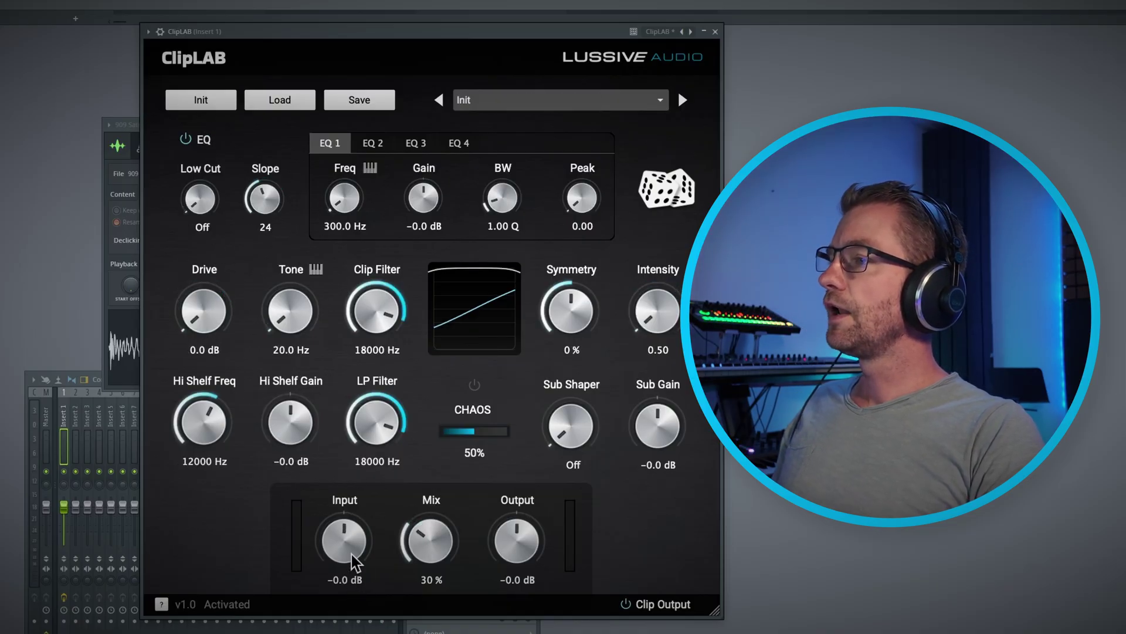
left_click_drag(352, 555, 367, 489)
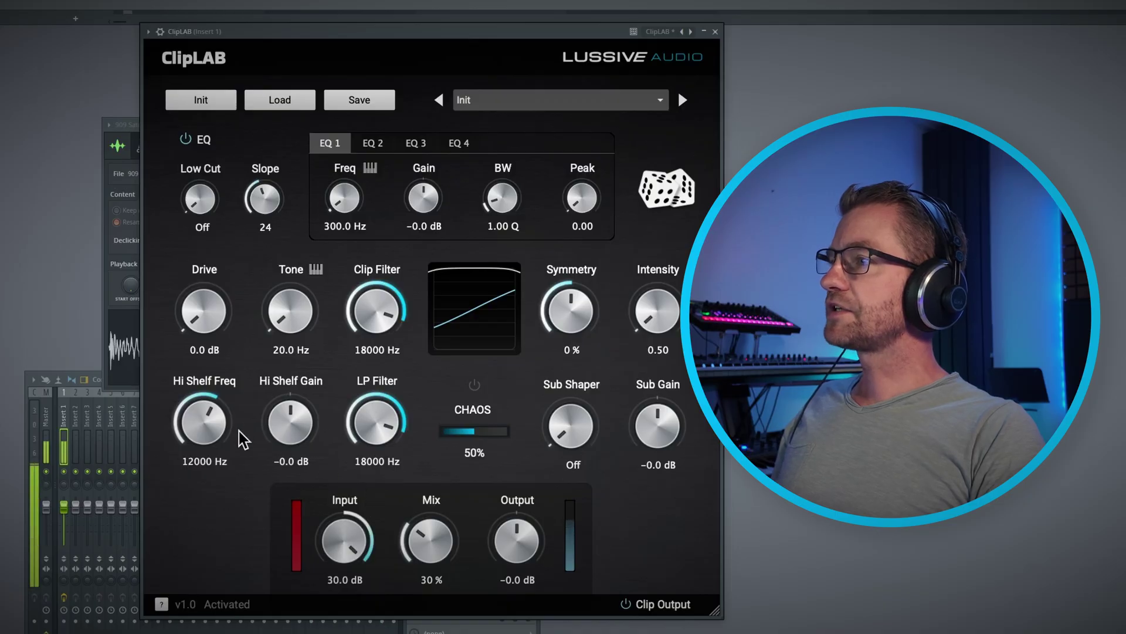
left_click_drag(223, 430, 205, 545)
left_click_drag(289, 428, 315, 369)
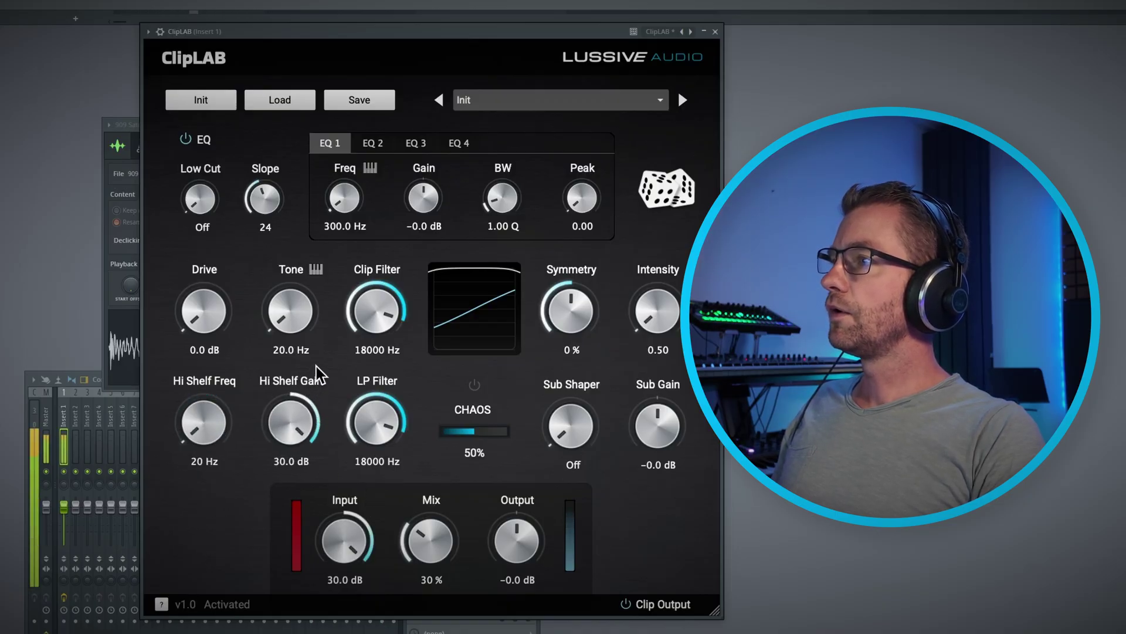
Step: Set Drive to 9.1 dB, raise Tone, Symmetry to -74 % and Low Cut to 30.24 Hz
left_click_drag(182, 346, 234, 291)
left_click_drag(291, 316, 294, 303)
left_click_drag(535, 315, 581, 360)
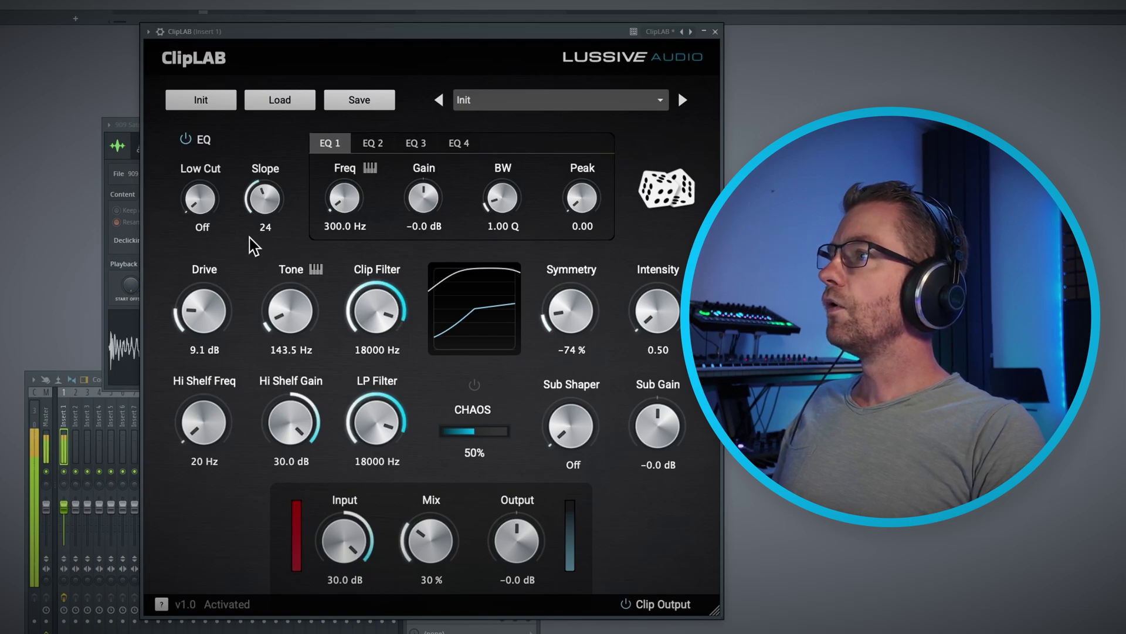
left_click_drag(206, 187, 286, 222)
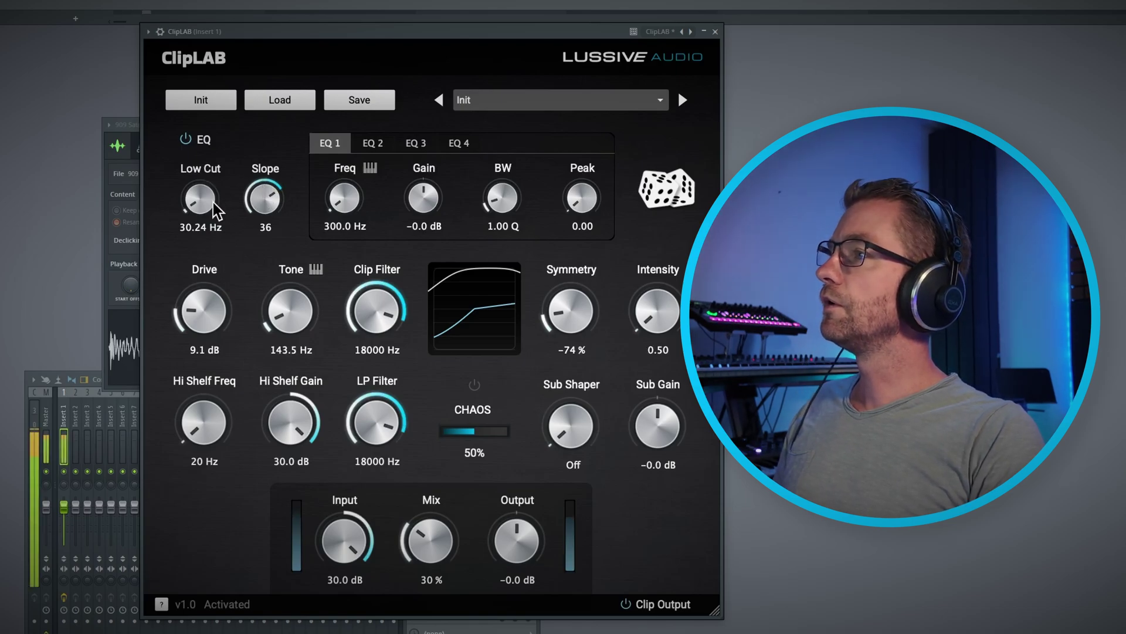
Step: Move Low Cut to 66.69 Hz and set Sub Gain to 24 dB with Sub Shaper at 242 Hz
left_click_drag(220, 213, 222, 193)
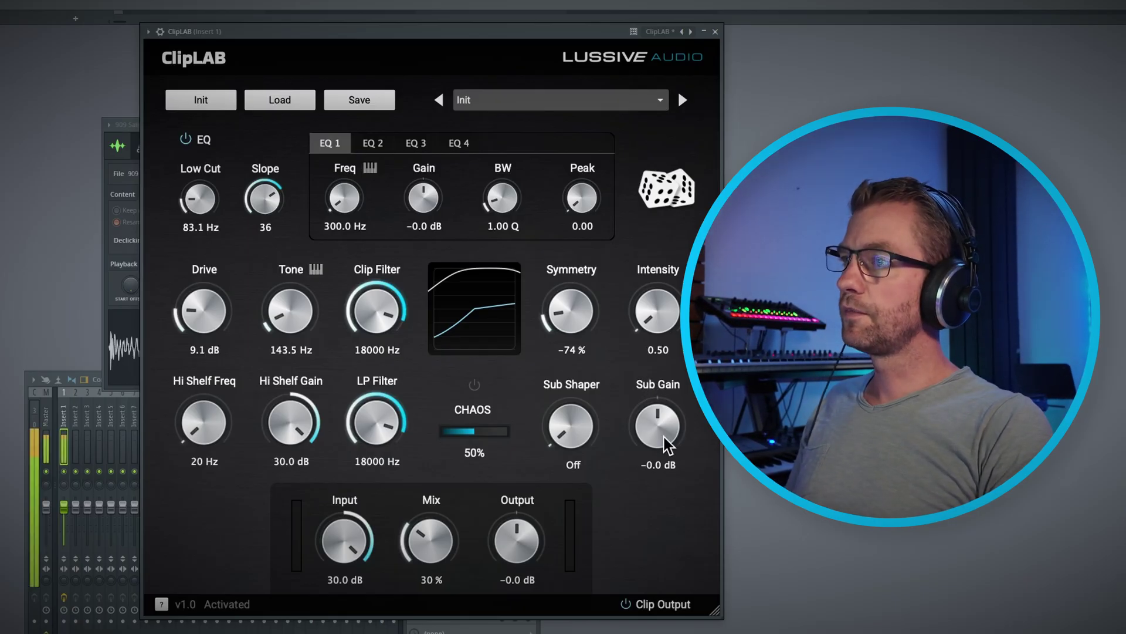
left_click_drag(671, 443, 685, 398)
left_click_drag(598, 446, 602, 418)
left_click_drag(657, 437, 672, 380)
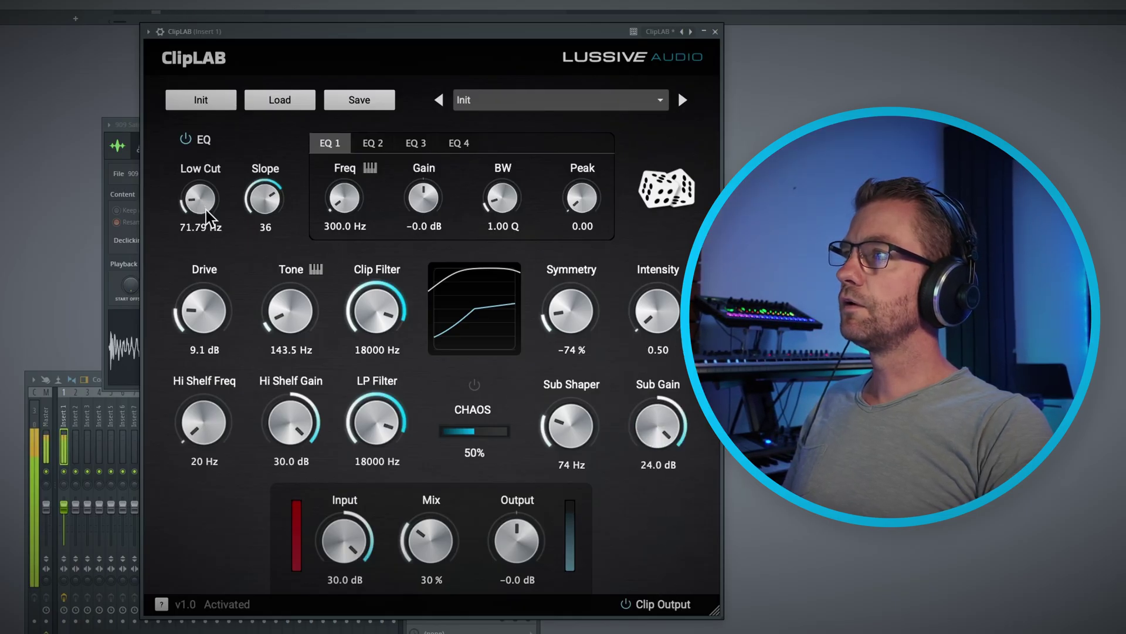
left_click_drag(656, 439, 602, 329)
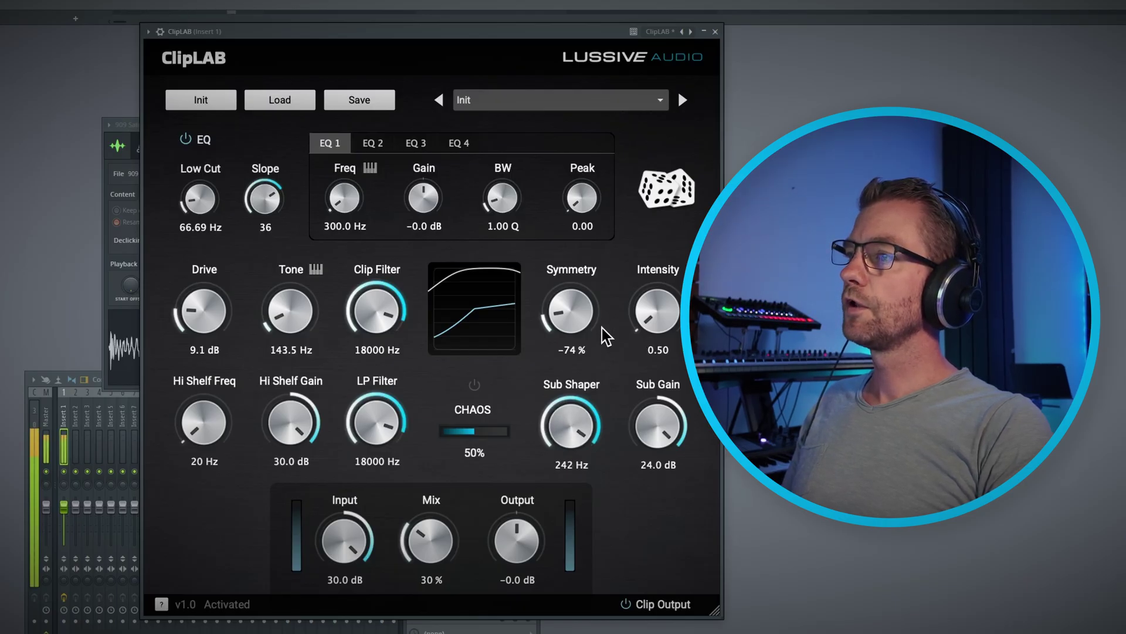
Step: Raise Output to 1.9 dB, lower the LP Filter slightly and set Tone to 209.1 Hz
left_click_drag(534, 531, 519, 499)
left_click_drag(413, 453, 414, 459)
scroll(281, 308, "up", 3)
scroll(284, 308, "up", 5)
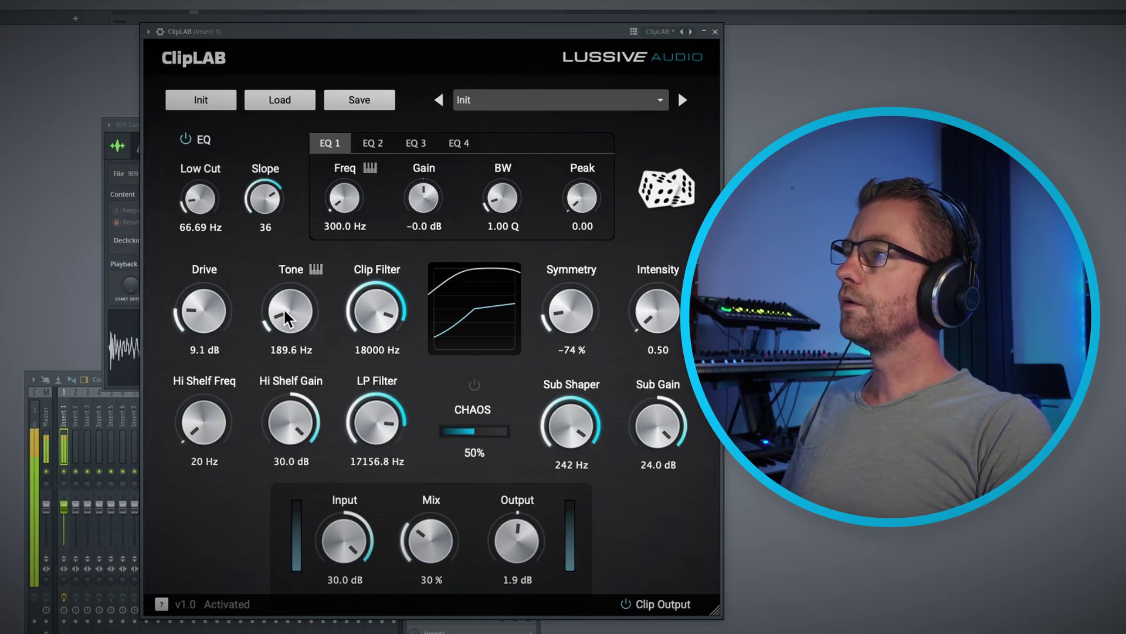
scroll(284, 308, "down", 2)
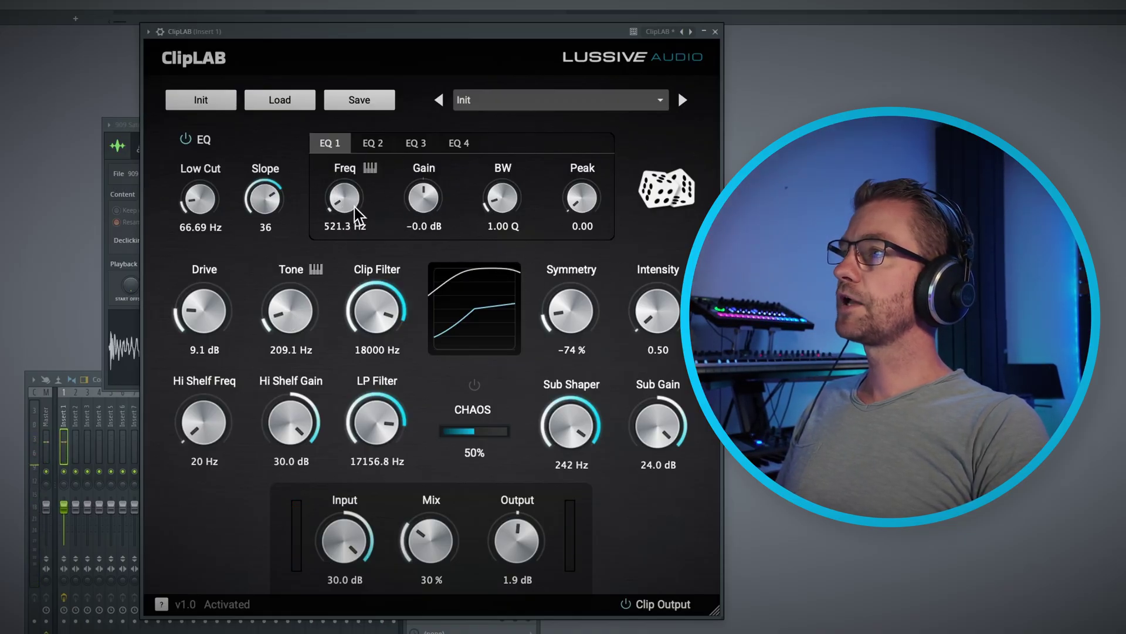
Step: Set EQ band 1 to 130.5 Hz, +18.4 dB and Q 2.22, then lower Mix to 24%
scroll(354, 206, "up", 3)
scroll(424, 185, "up", 6)
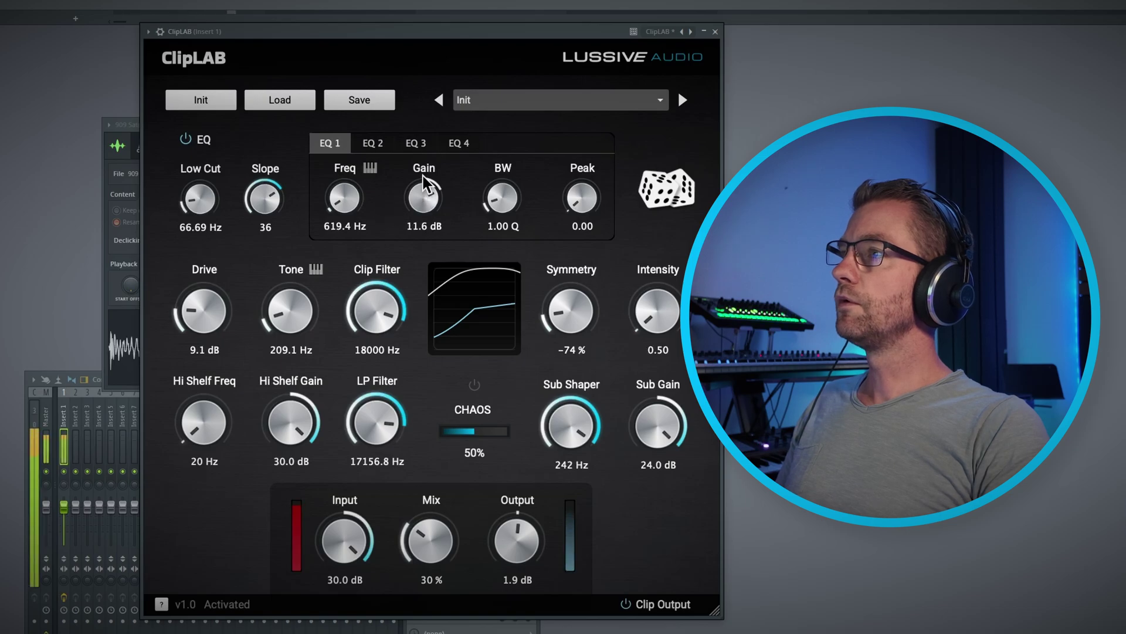
scroll(423, 184, "up", 4)
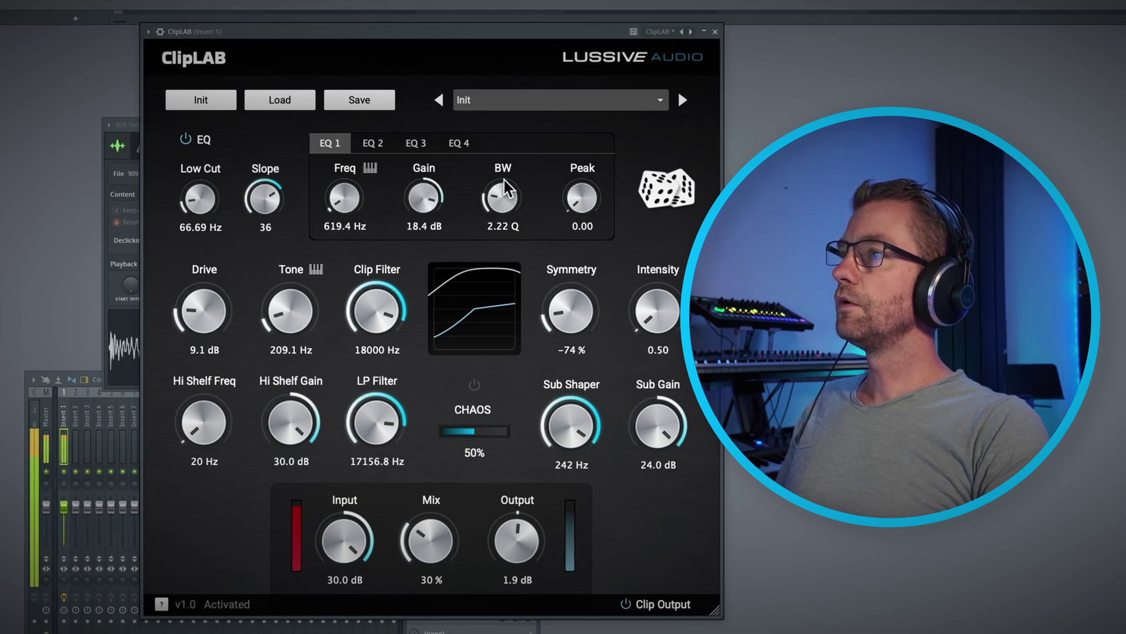
scroll(366, 209, "down", 5)
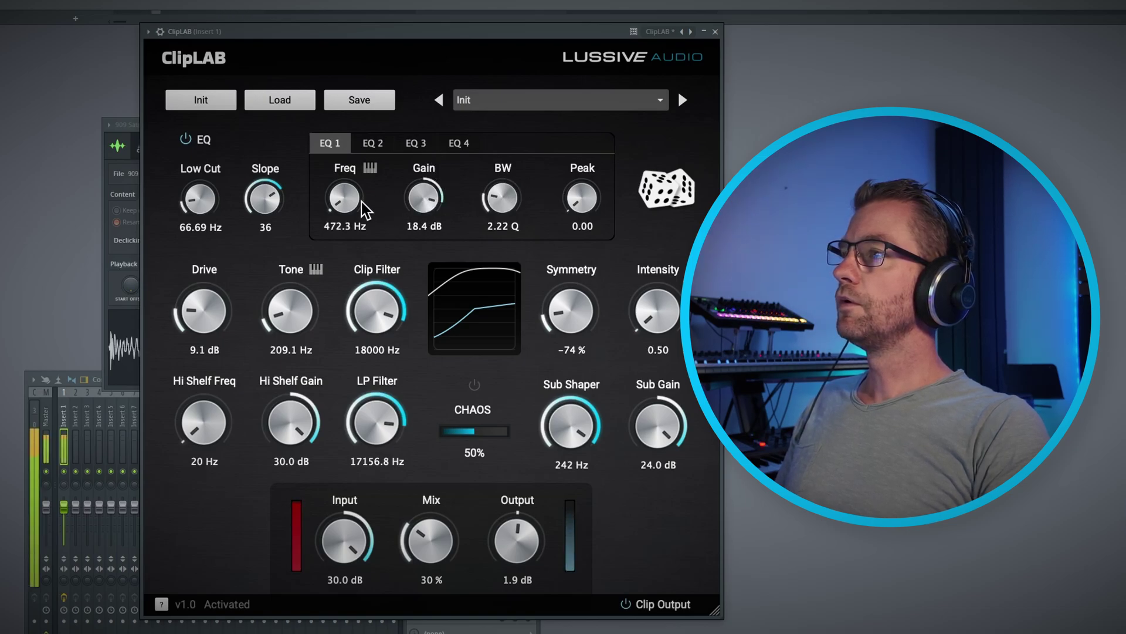
scroll(366, 209, "down", 10)
scroll(366, 209, "down", 2)
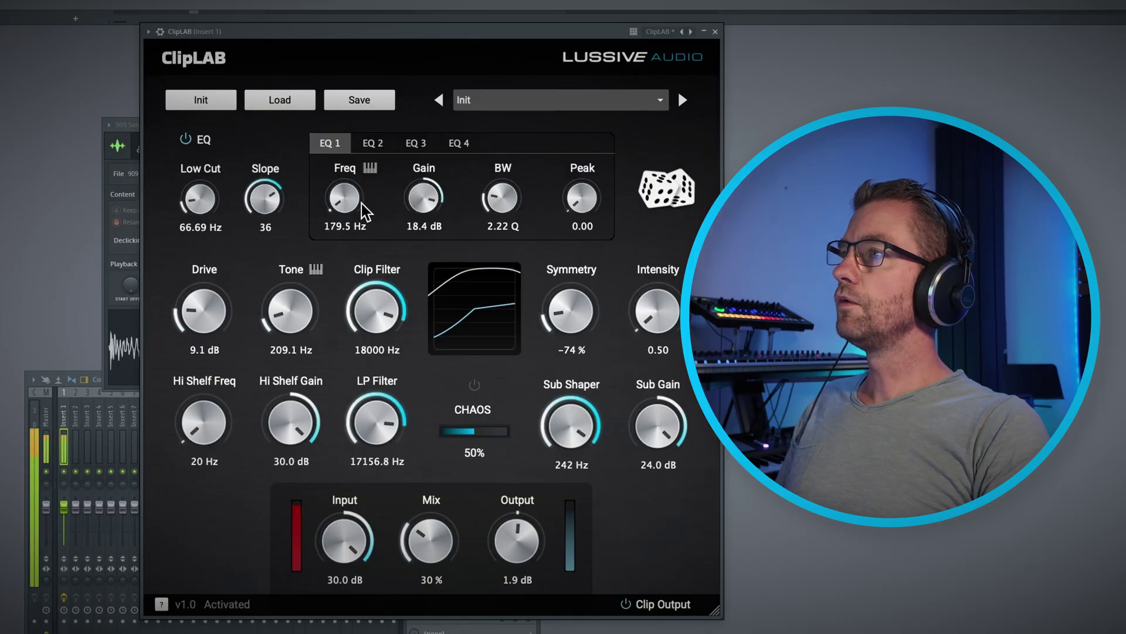
scroll(366, 210, "down", 9)
scroll(366, 210, "up", 5)
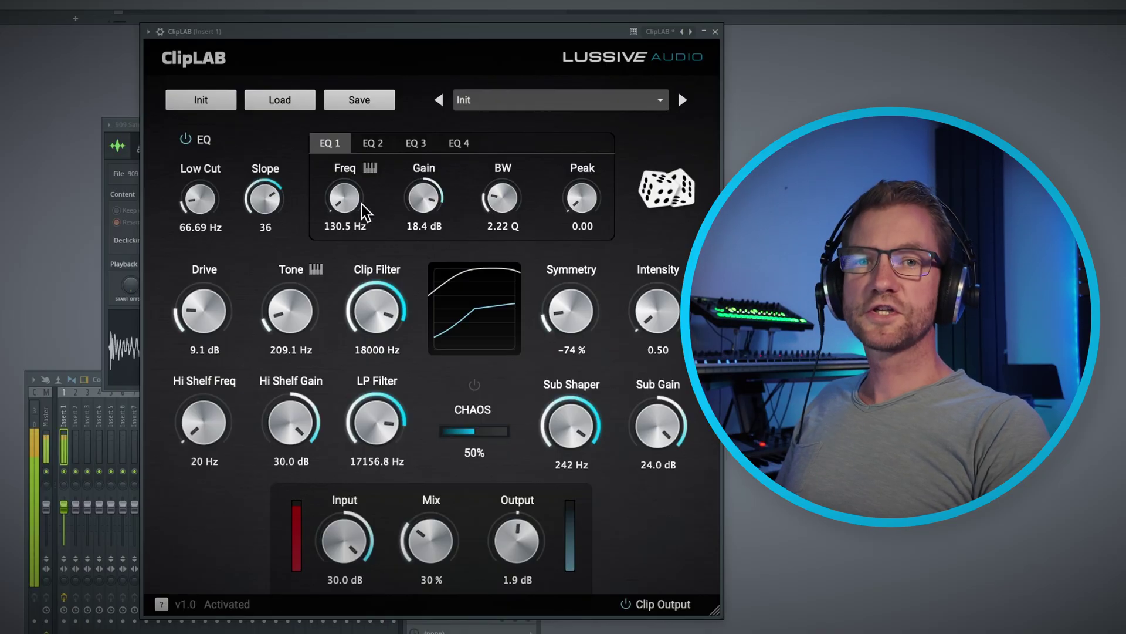
left_click_drag(413, 522, 450, 558)
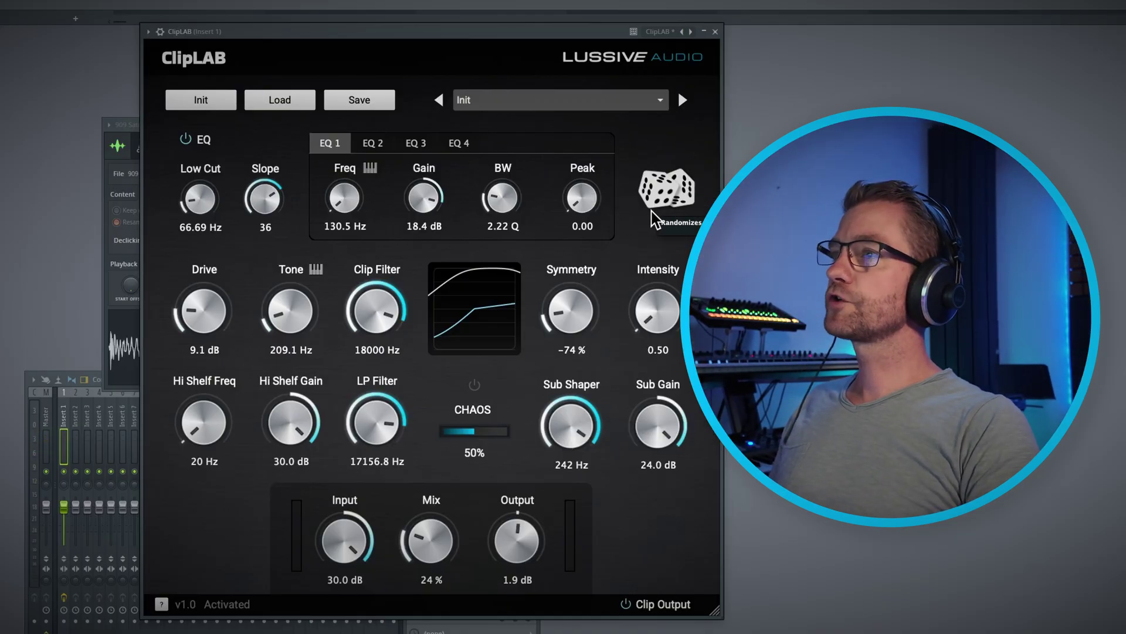
Step: Roll the dice randomizer five times, landing on Drive 31.3 dB, Tone 258.0 Hz, Symmetry 6%
left_click(673, 184)
left_click(673, 184)
left_click(673, 185)
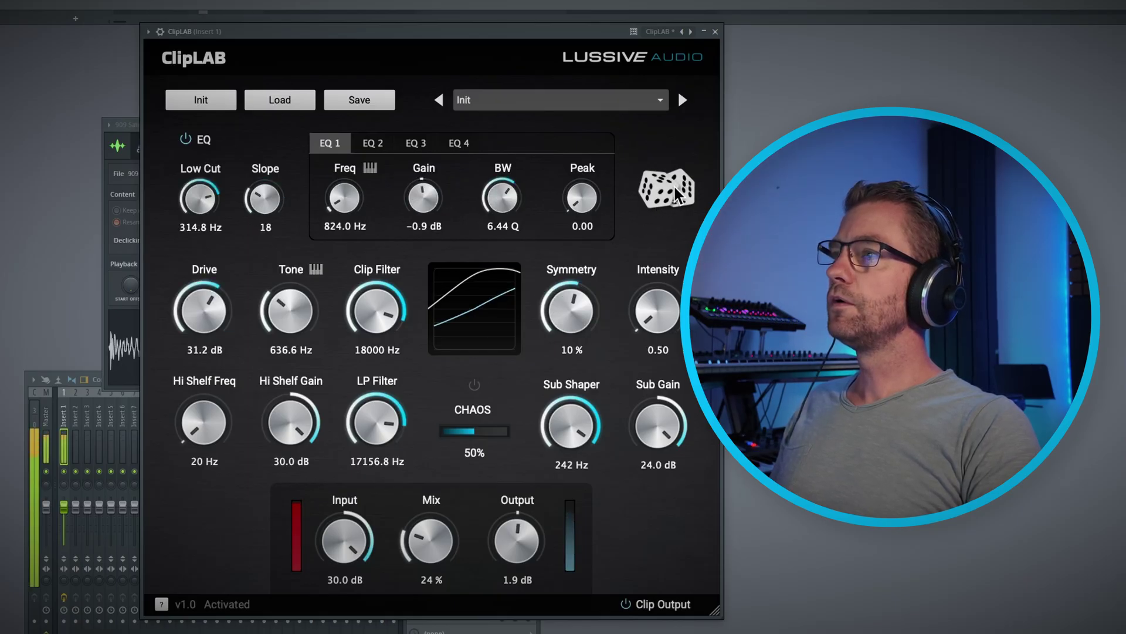
left_click(674, 184)
left_click(673, 185)
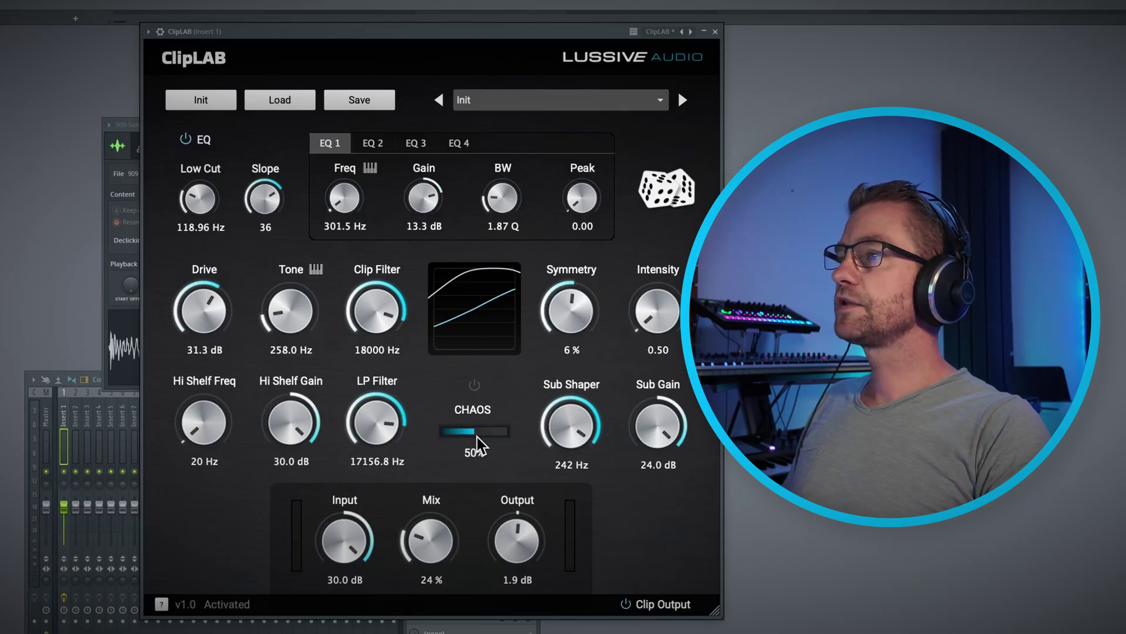
Step: Play the kick, enable Chaos, and sweep its amount down to 11% then up to 100%
key("space")
left_click(474, 387)
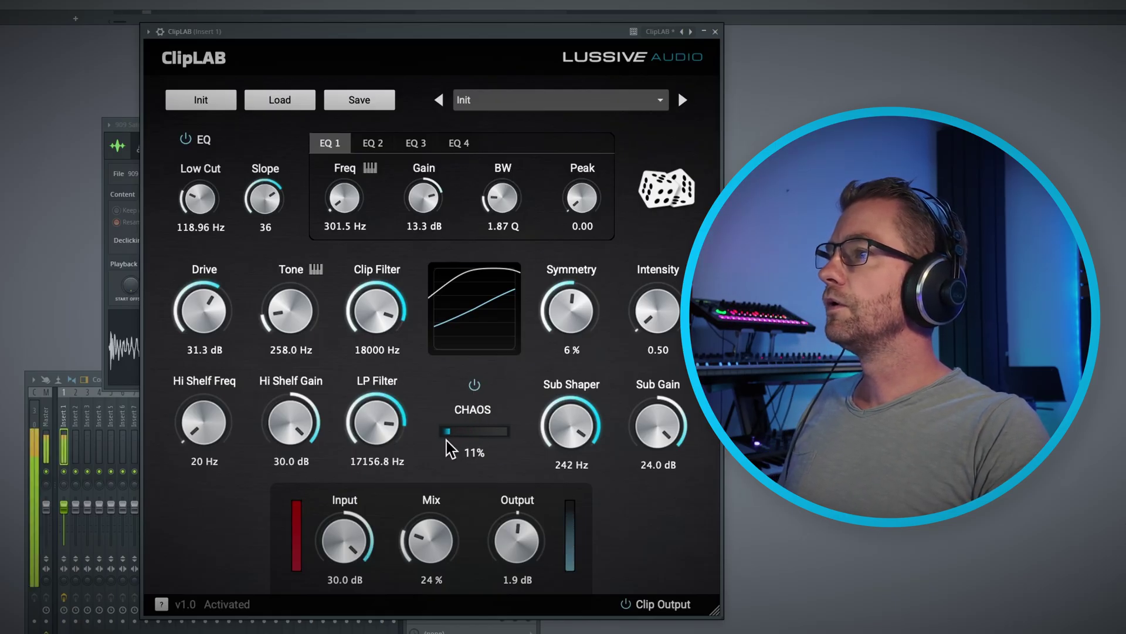
left_click_drag(445, 441, 445, 441)
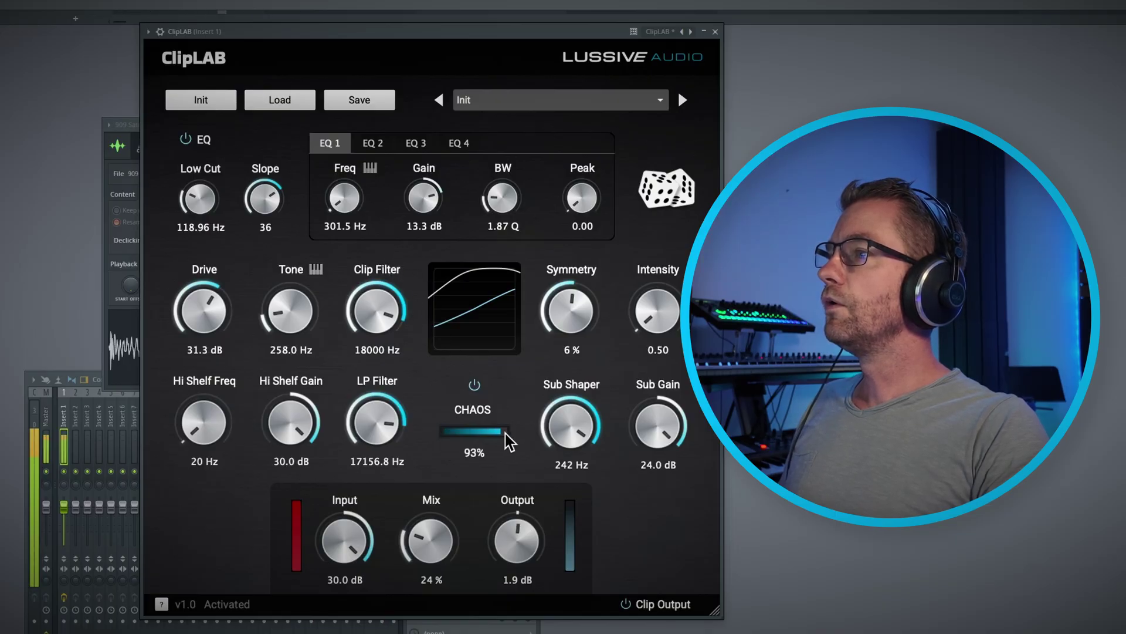
left_click_drag(505, 434, 447, 437)
left_click_drag(658, 426, 641, 476)
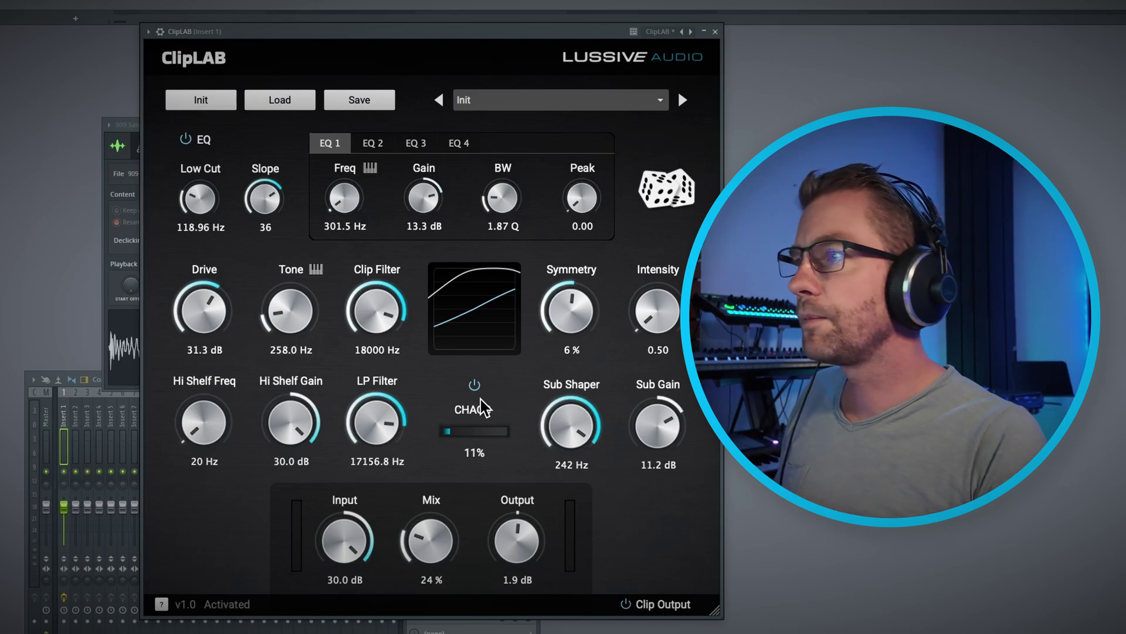
left_click_drag(453, 443, 515, 441)
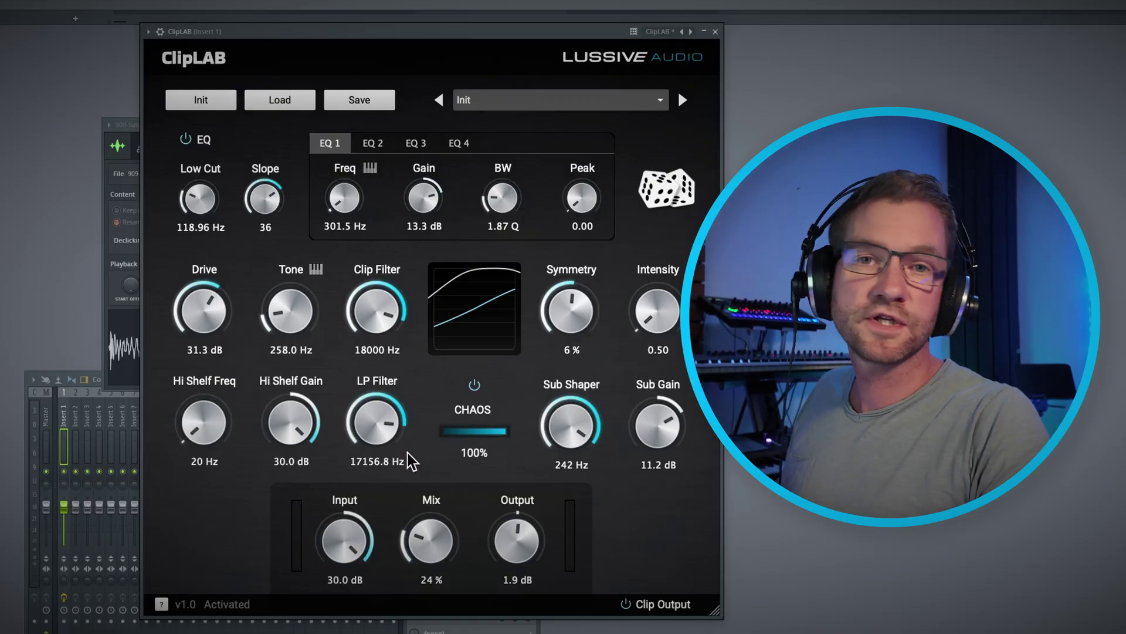
Step: Check the LP Filter knob's tooltip value before moving over to Ableton Live's Session view
mouse_move(412, 461)
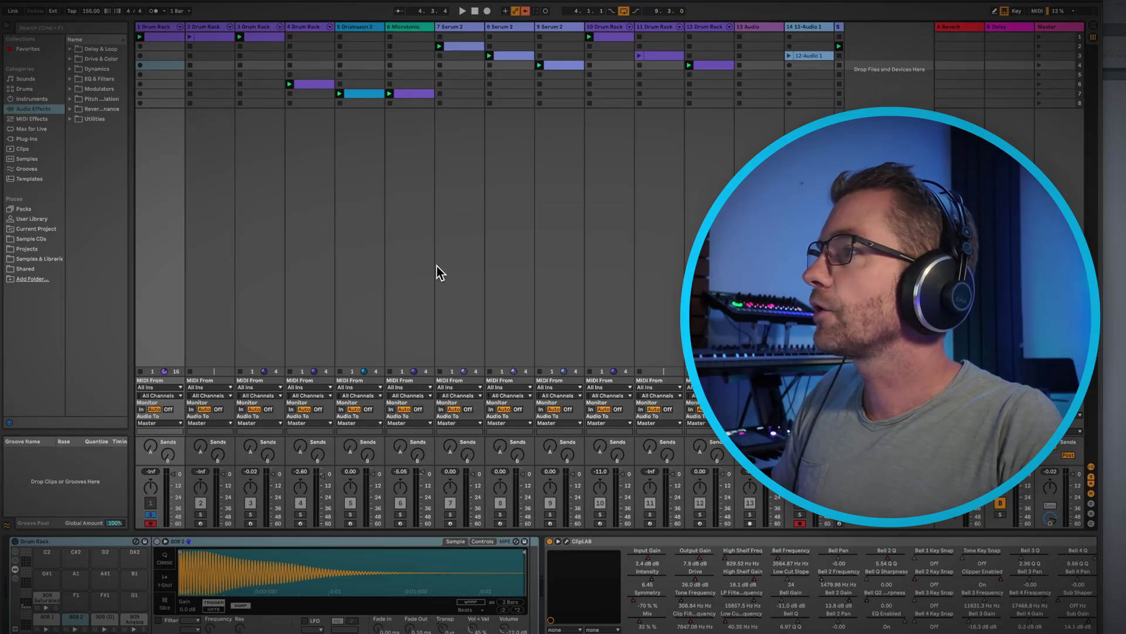
Step: Open ClipLAB on the Drum Rack track, enlarge its window, play the drums, then close it
left_click(567, 542)
left_click_drag(423, 36, 362, 36)
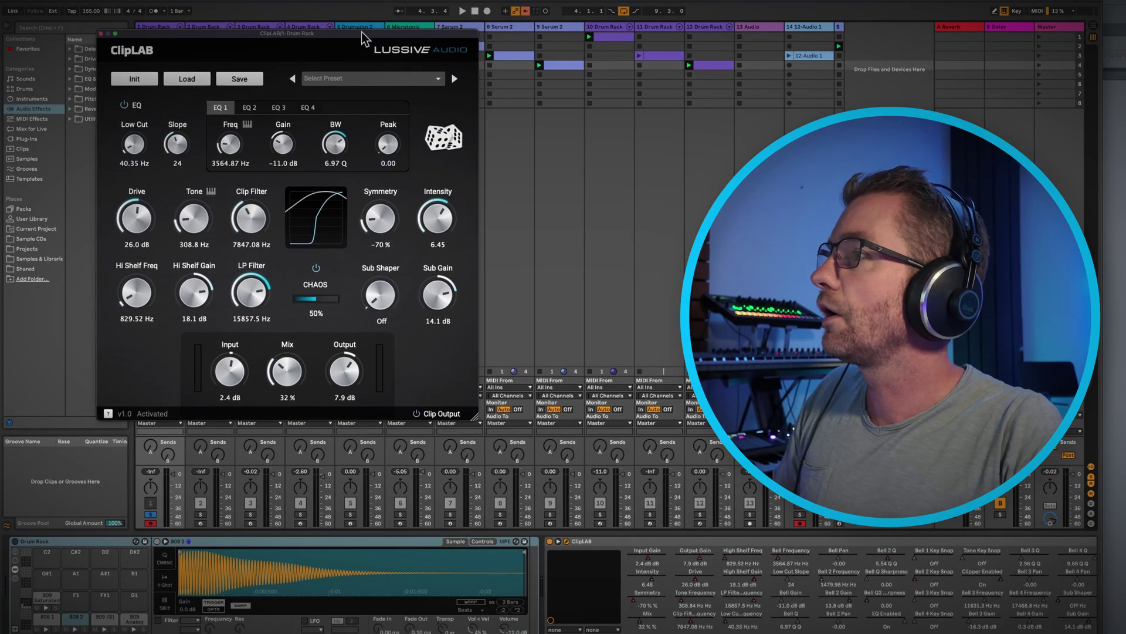
left_click_drag(484, 415, 613, 486)
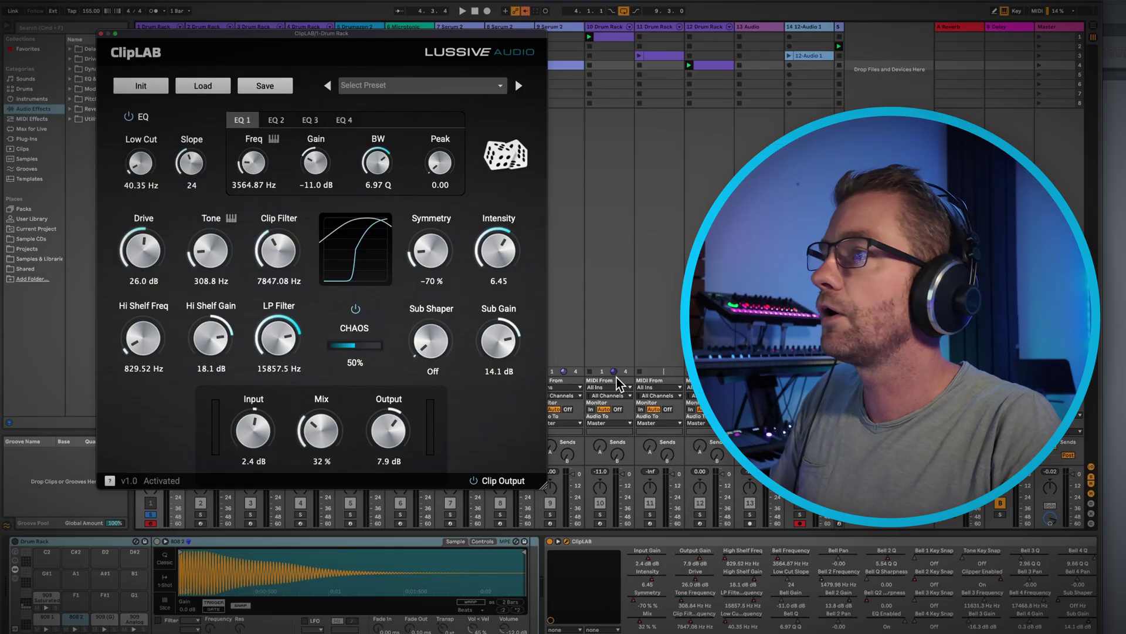
key("space")
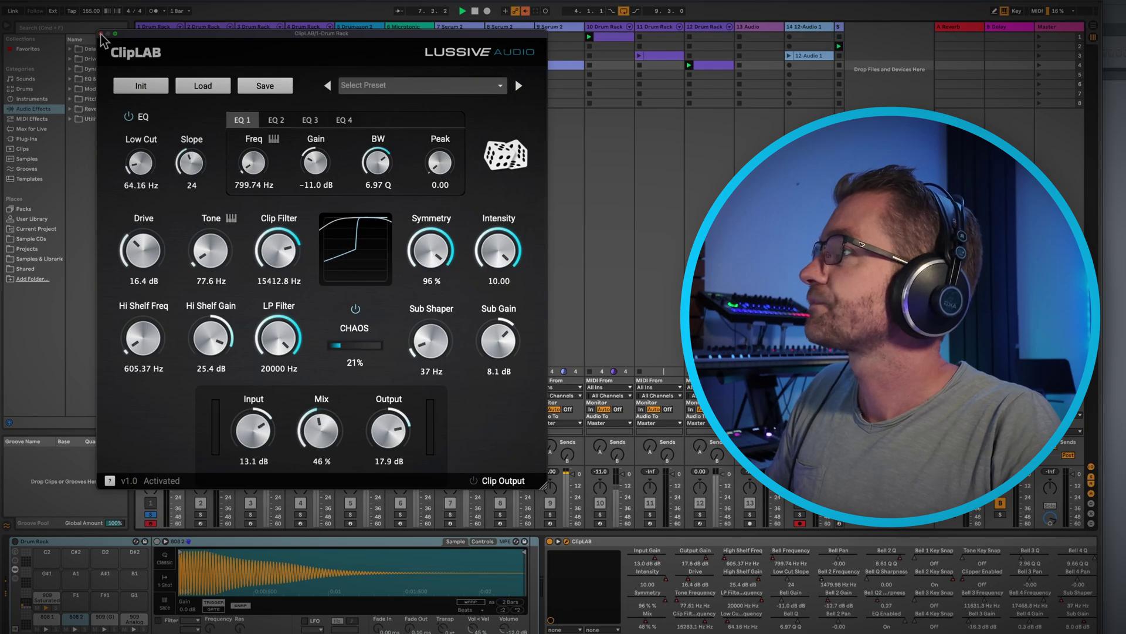
key("super+alt+p")
Step: Unsolo track 1, then audition tracks 3 and 4 soloed during playback
left_click(150, 514)
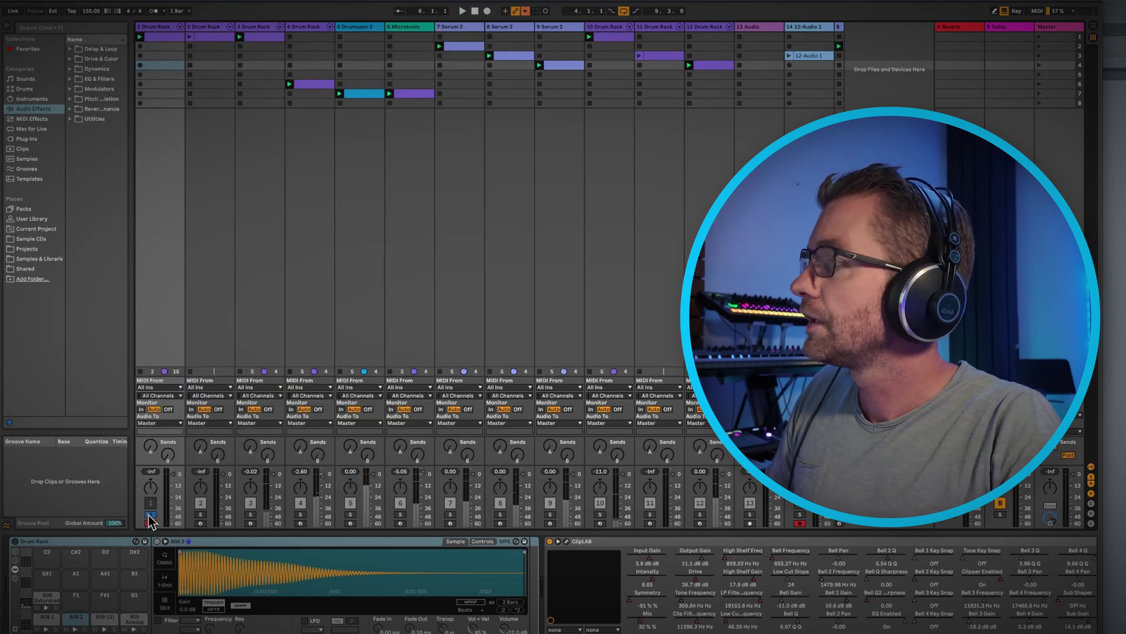
left_click(251, 515)
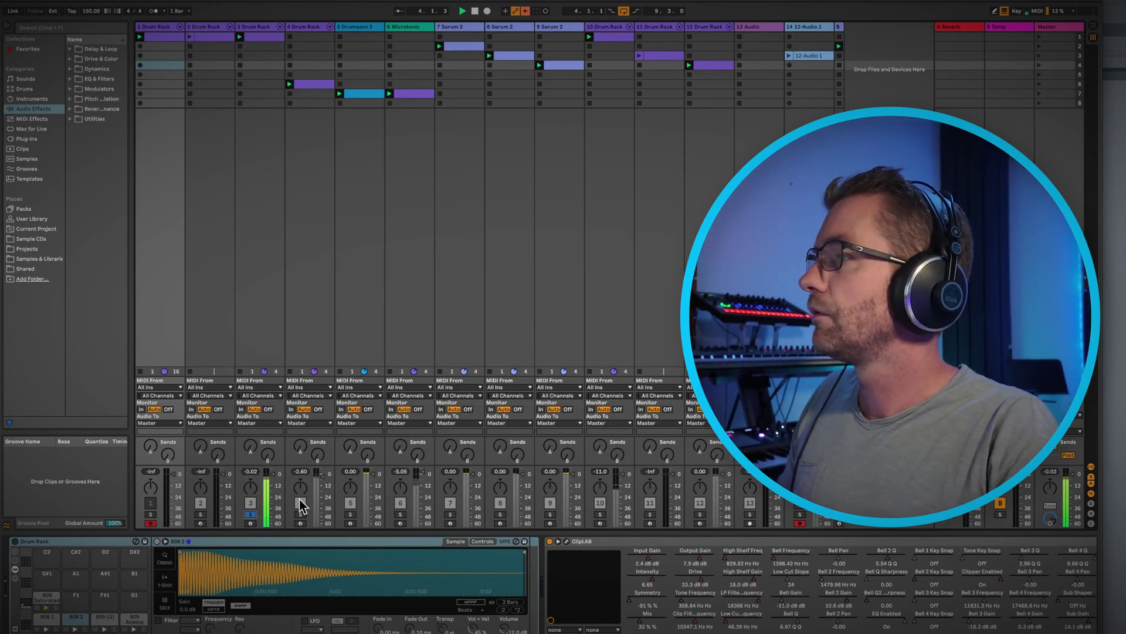
left_click(251, 515)
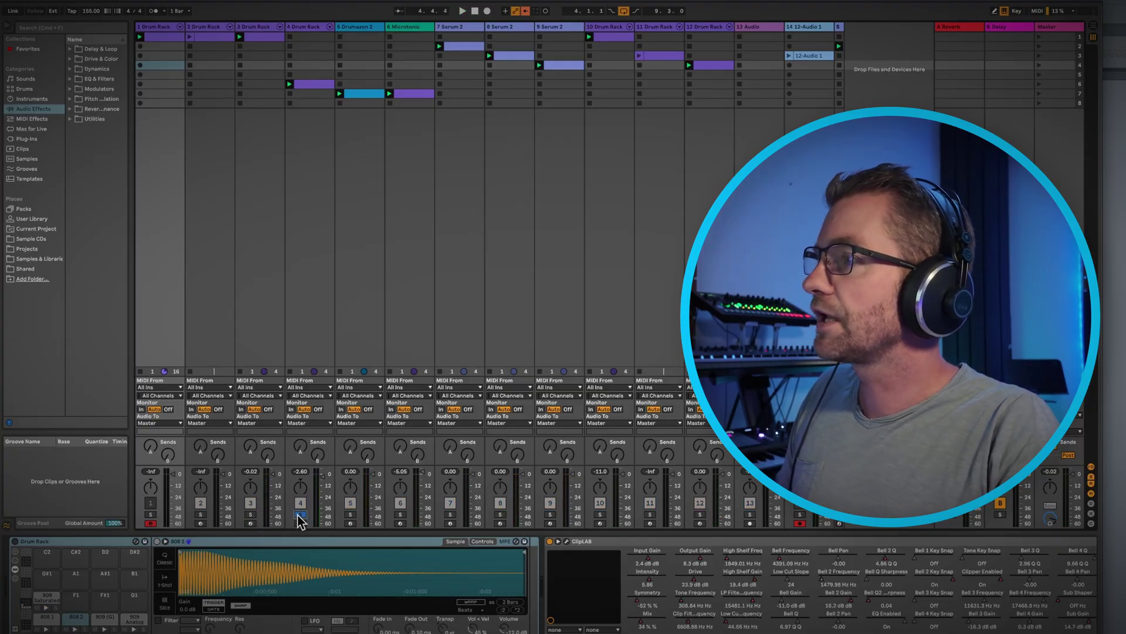
key("space")
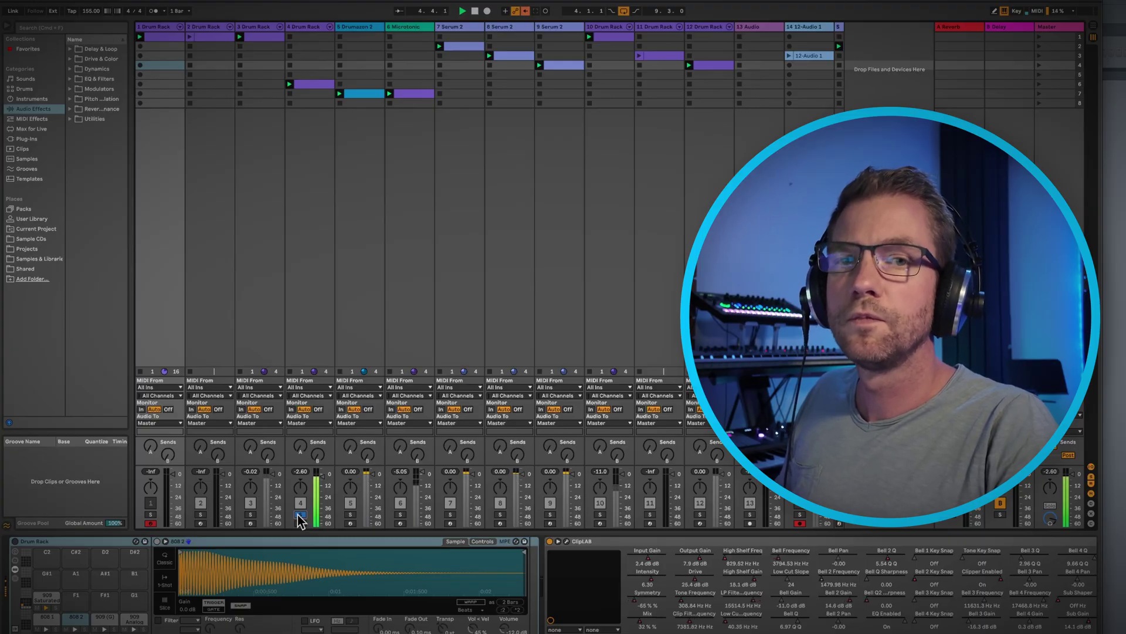
left_click(300, 514)
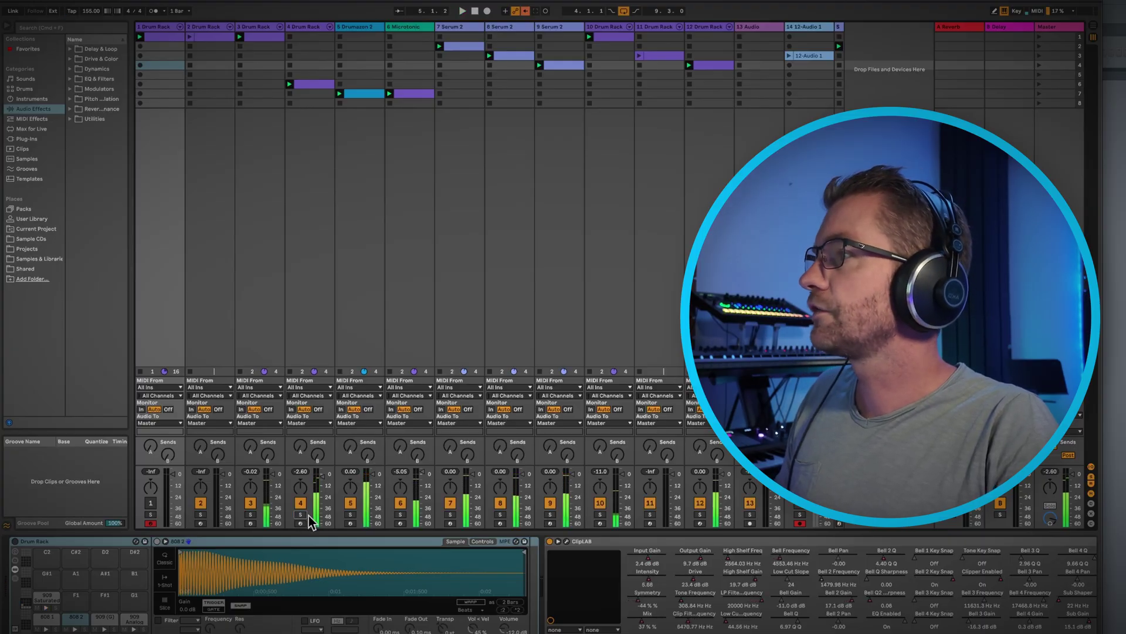
Step: Solo track 5, then track 6, and select the Microtonic track to show its devices
left_click(350, 515)
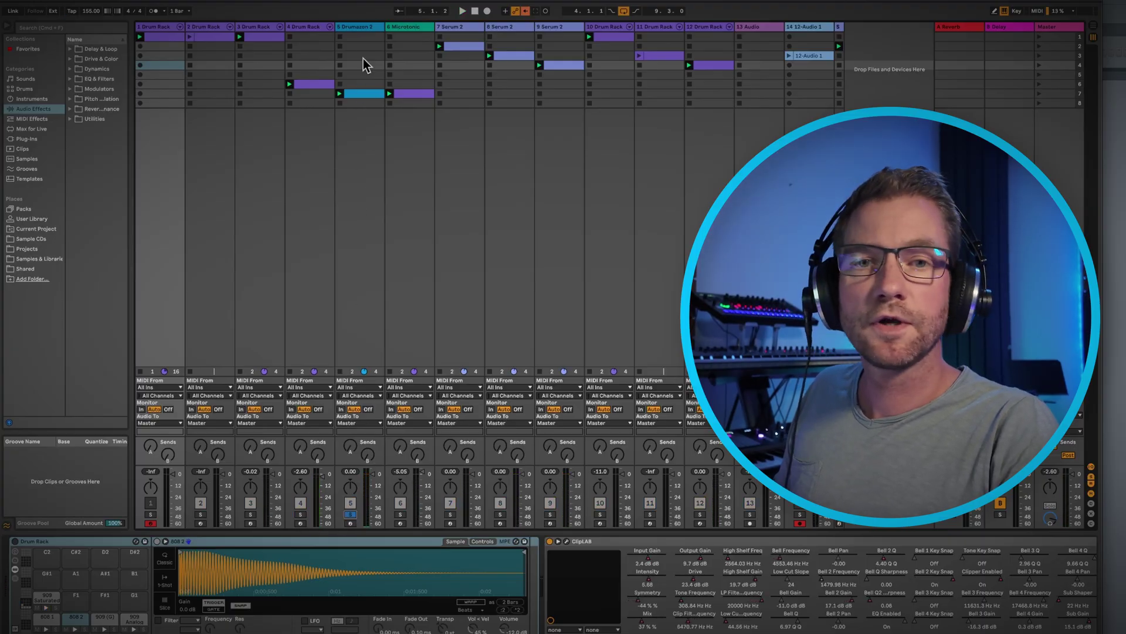
key("space")
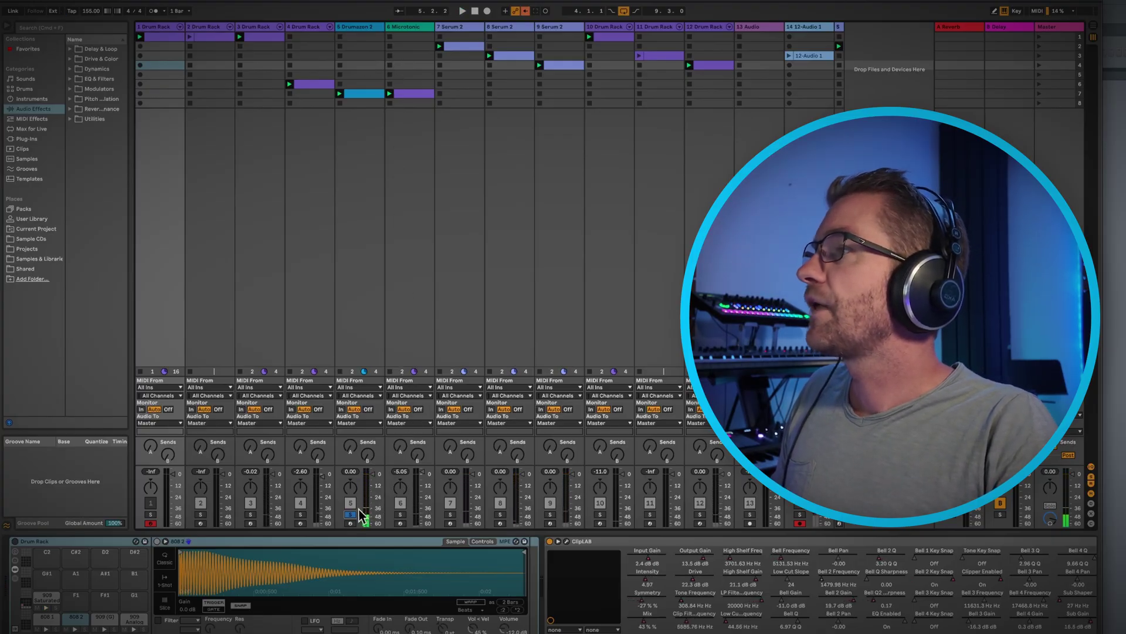
left_click(350, 514)
left_click(400, 514)
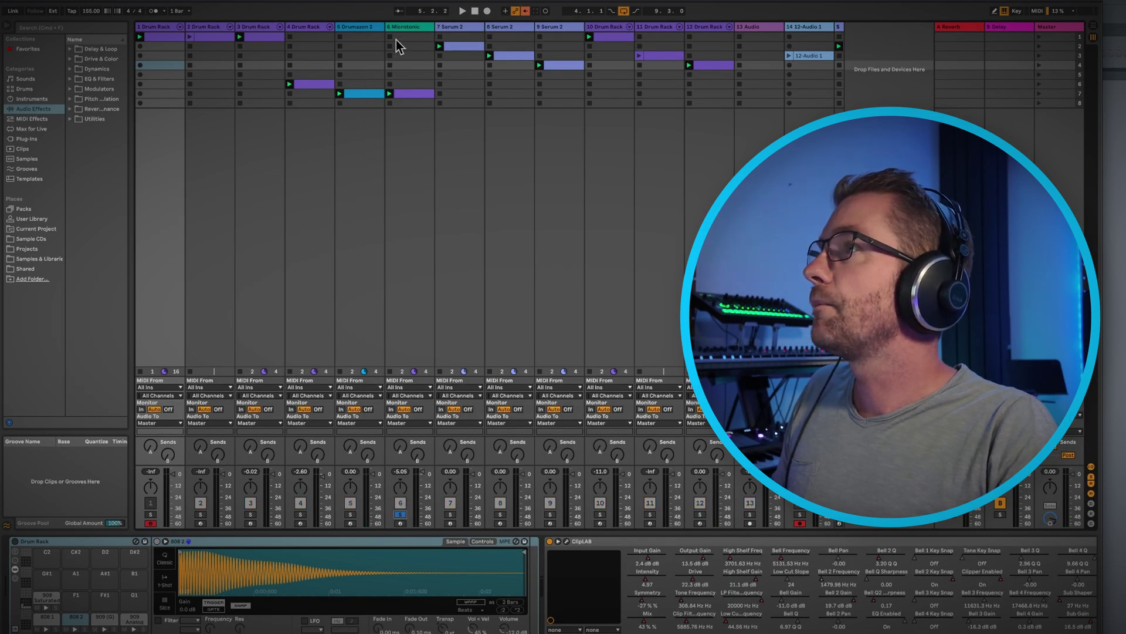
left_click(409, 27)
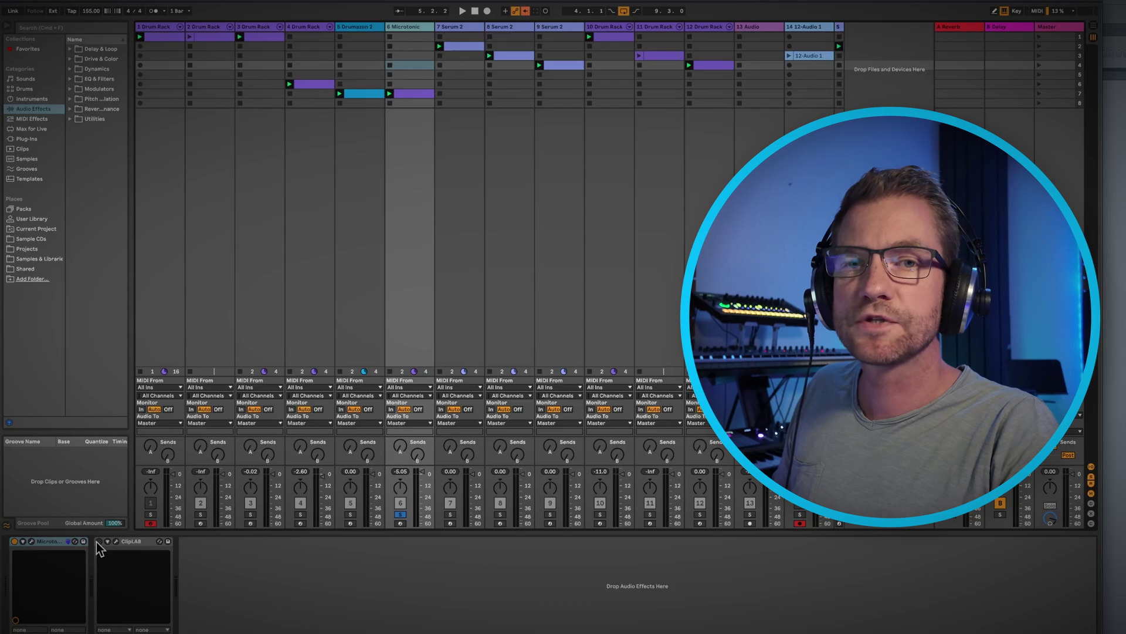
Step: Play the Microtonic track, switch on its ClipLAB, check the Oldschool 909 preset, then unsolo it
key("space")
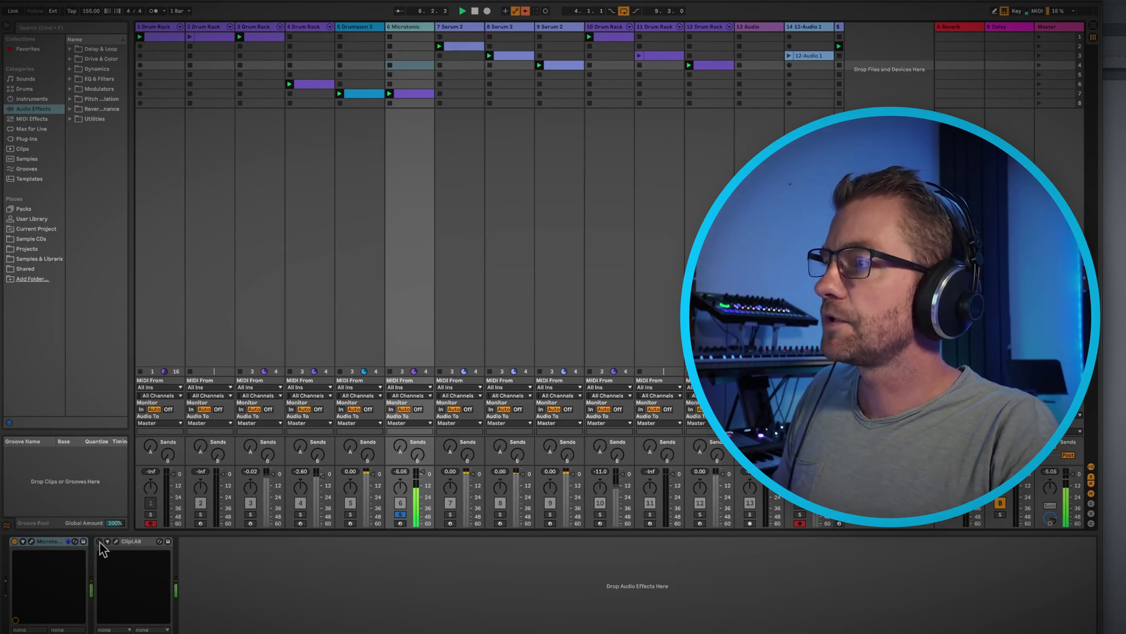
left_click(100, 541)
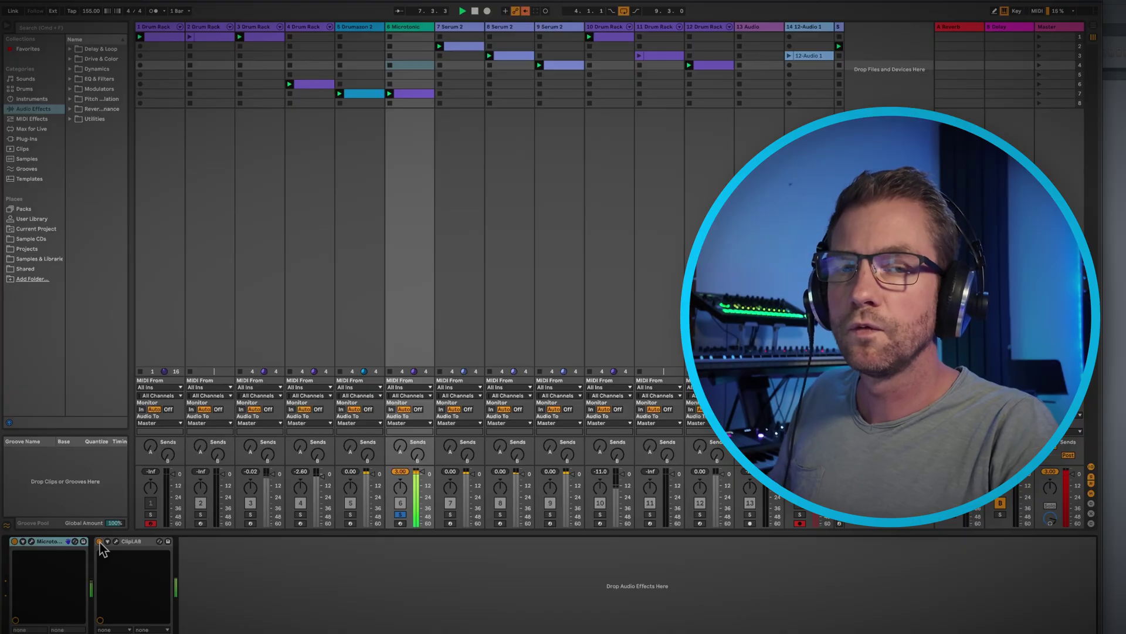
left_click(116, 541)
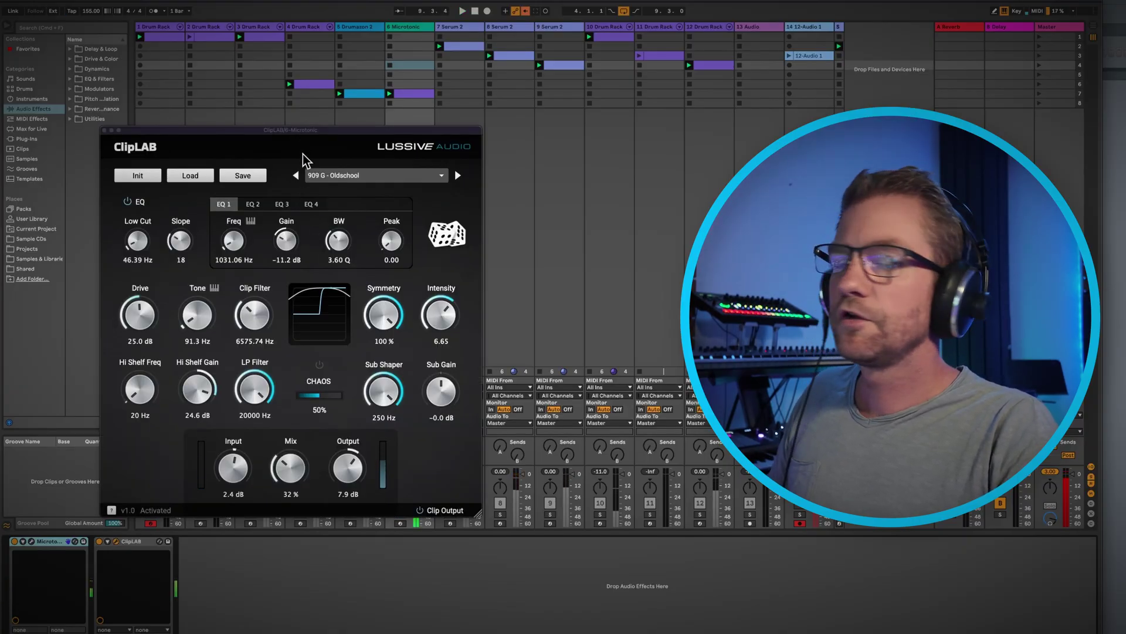
left_click(104, 131)
left_click(399, 505)
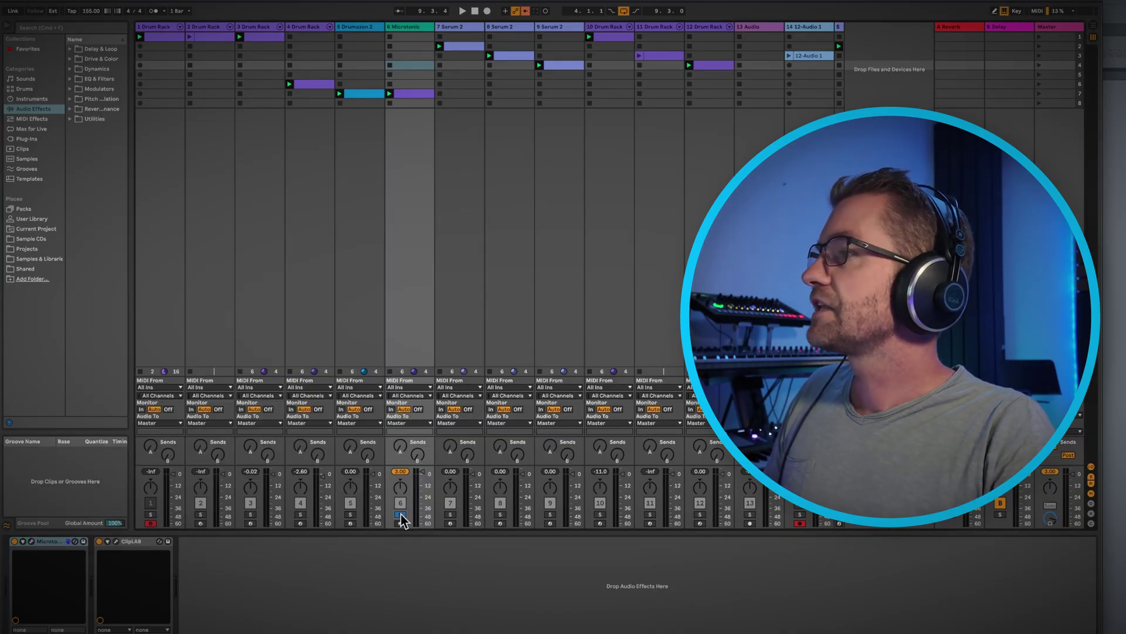
Step: Set the tempo to 180 BPM and audition track 7's Serum 2 clip soloed
left_click(90, 11)
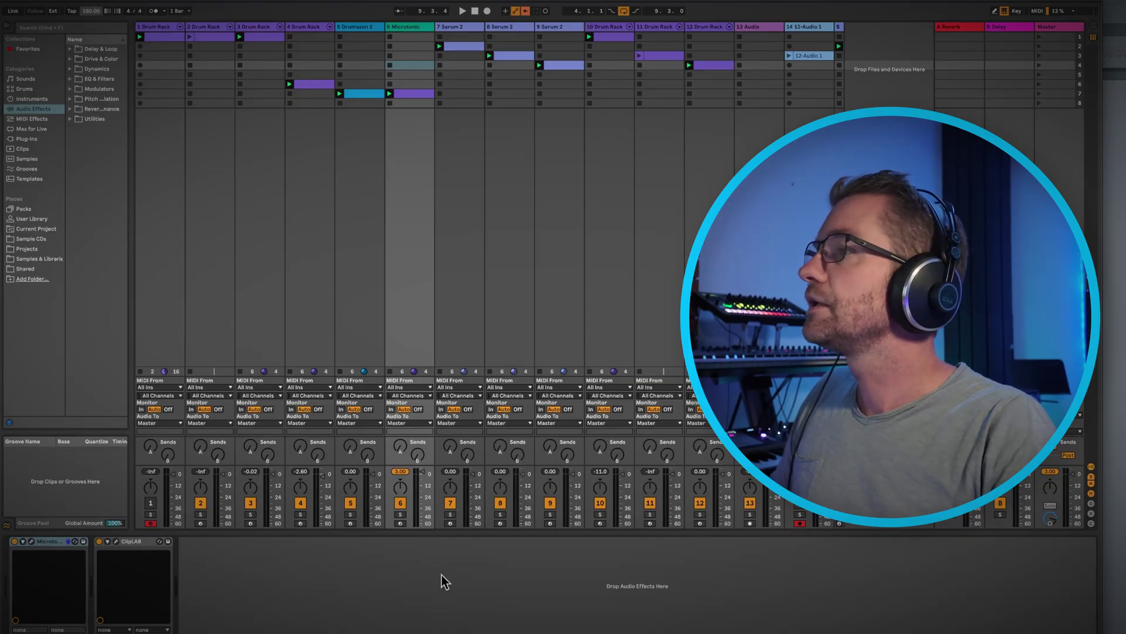
left_click(451, 514)
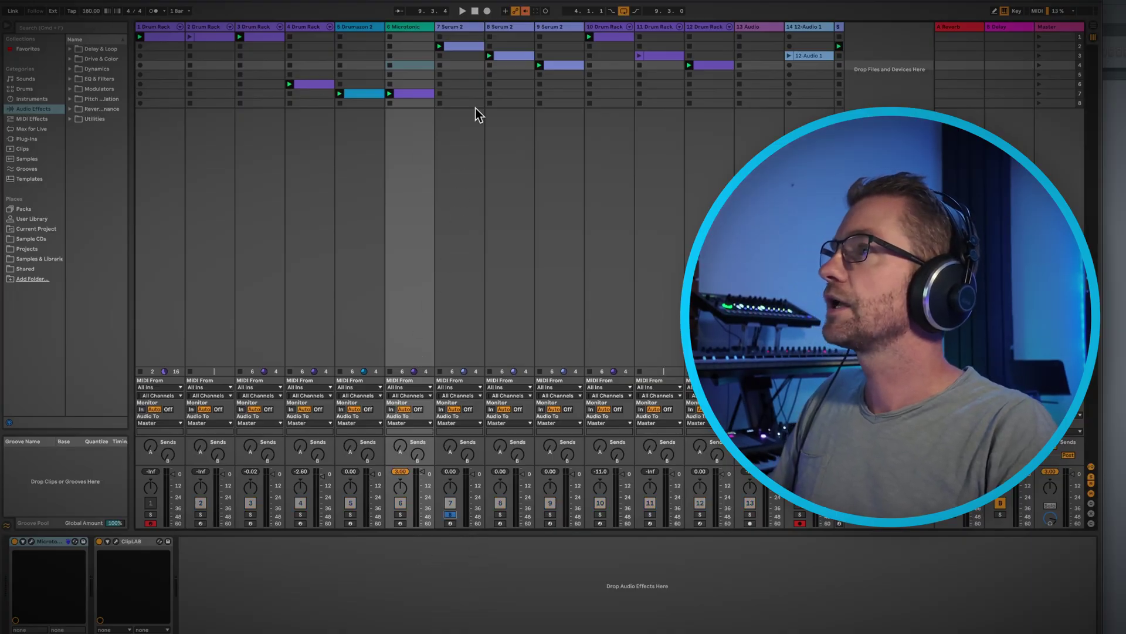
left_click(440, 46)
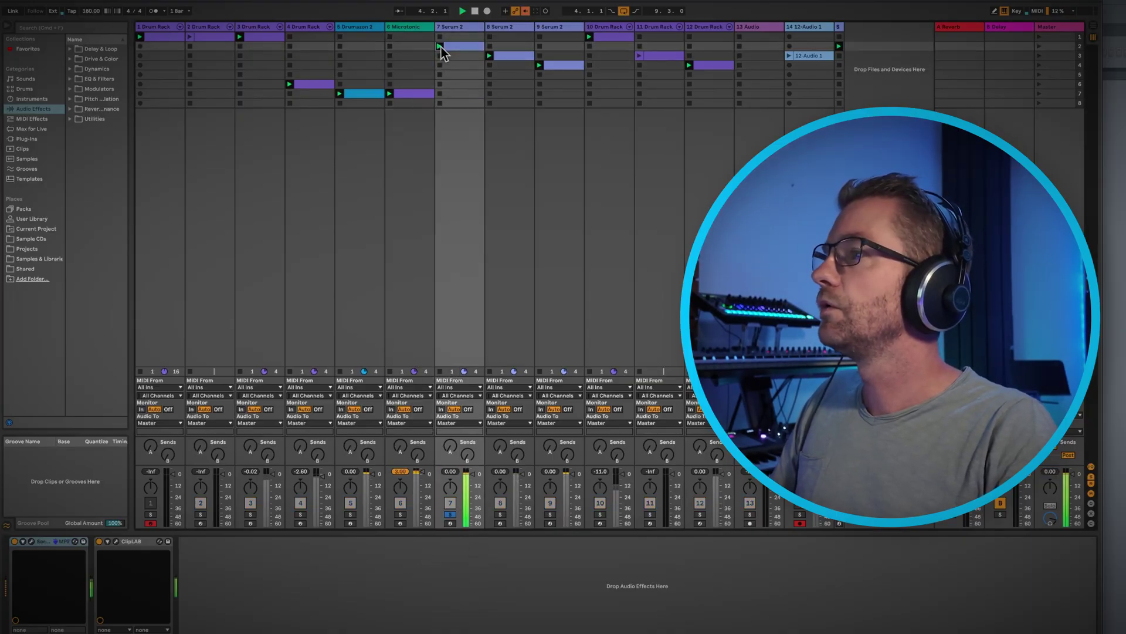
left_click(451, 515)
Step: Solo tracks 8, 9 and 10 in turn, then select track 10's 808 drum rack
left_click(501, 515)
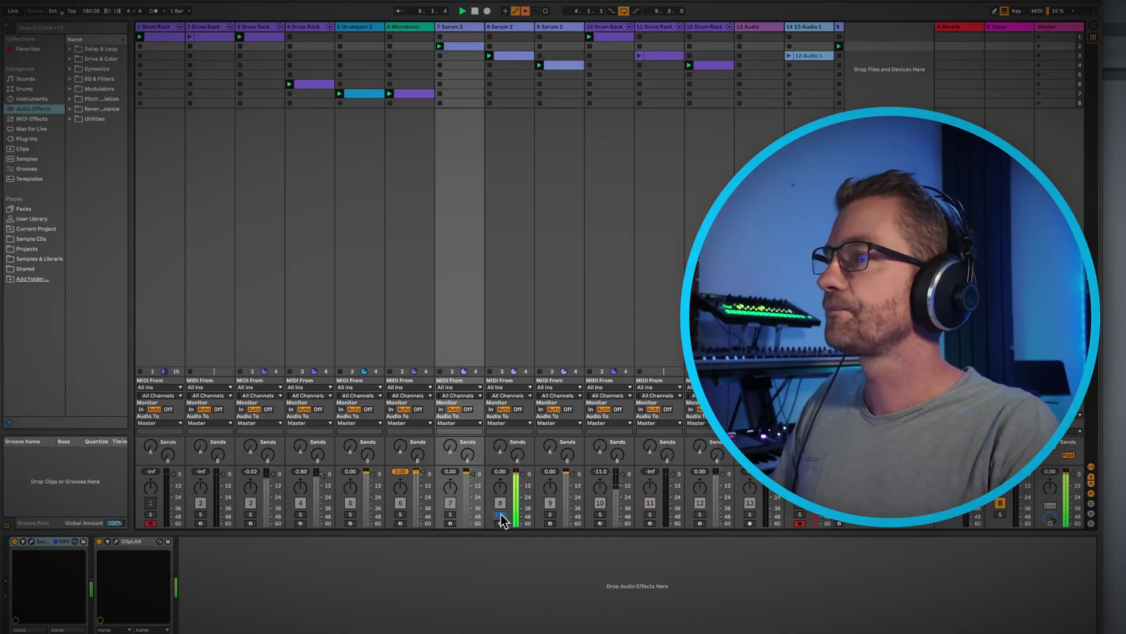
left_click(550, 515)
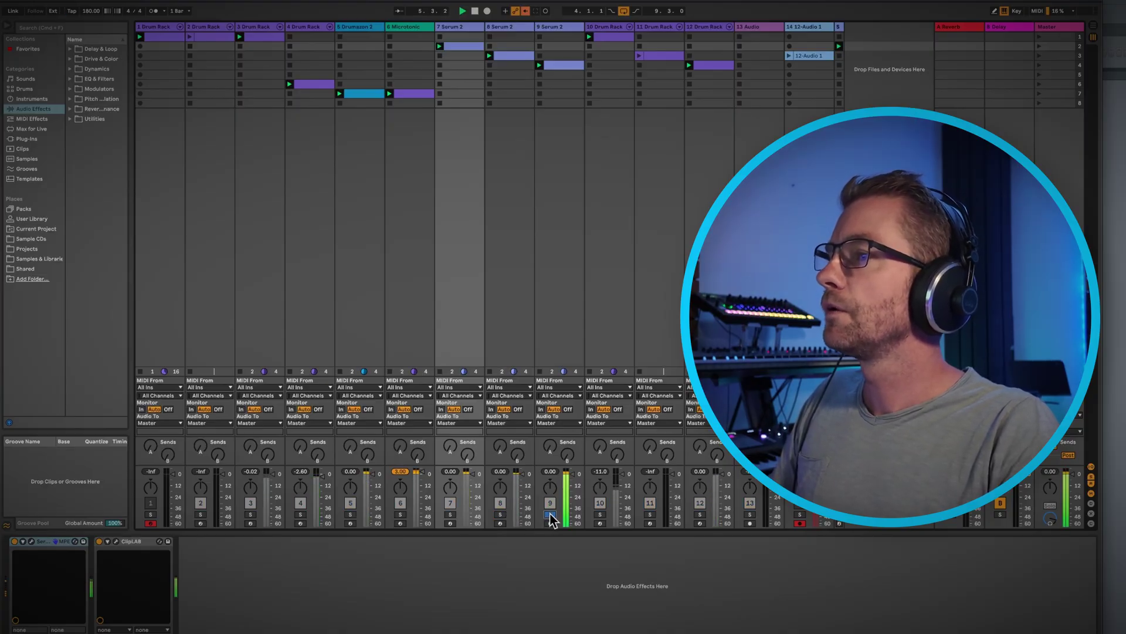
left_click(550, 515)
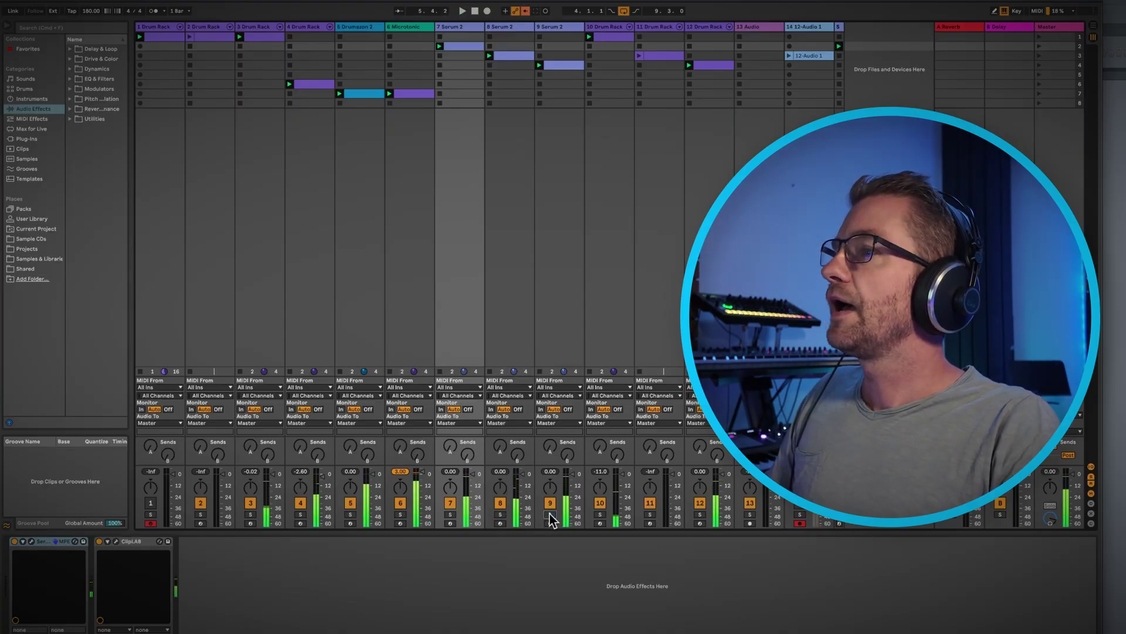
left_click(598, 515)
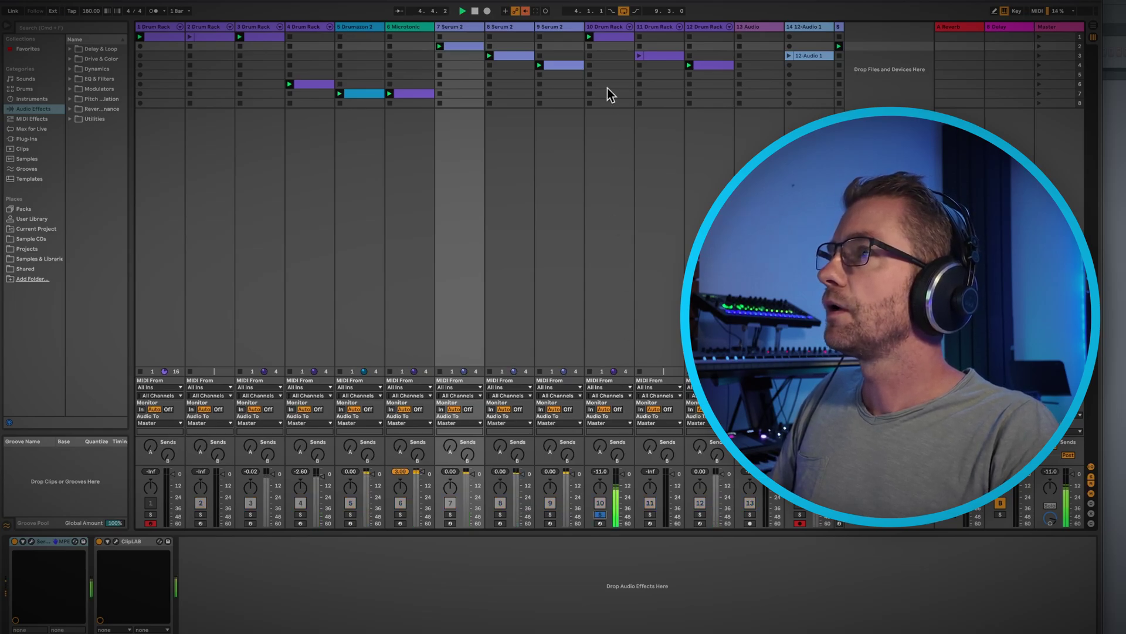
left_click(609, 26)
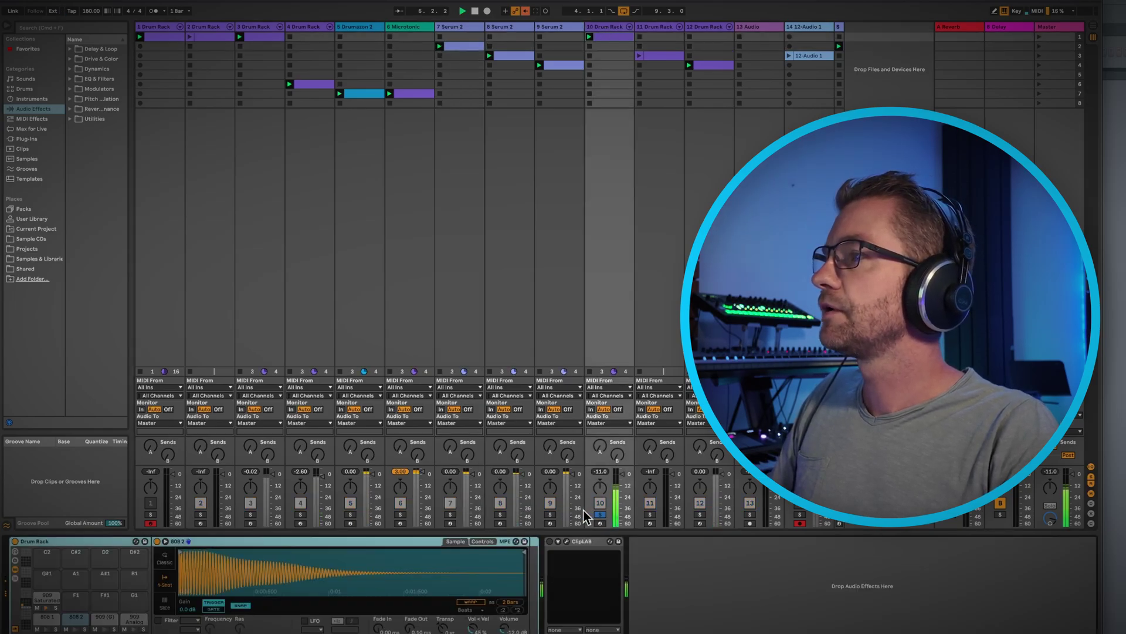